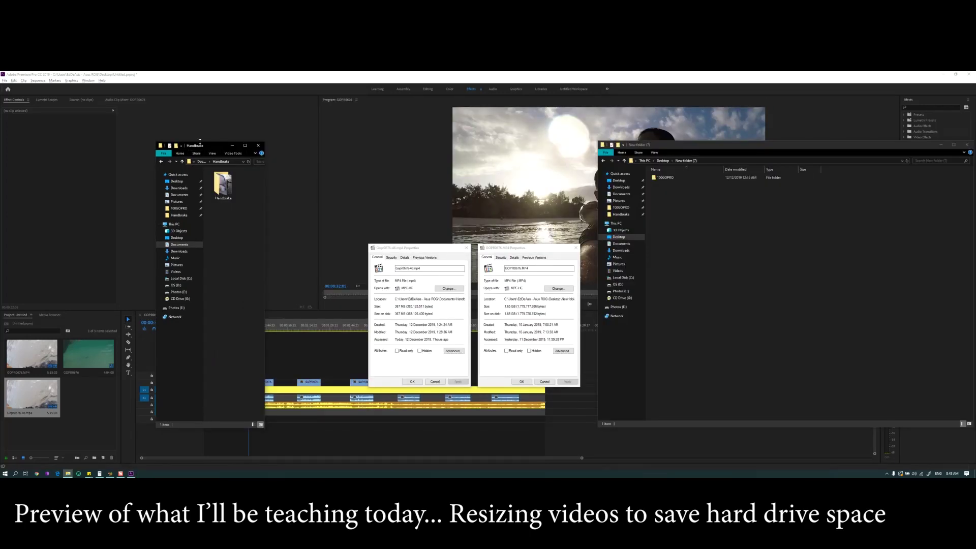
Move the Handbrake window right and narrow the New folder window so they sit side by side.
drag(202, 148, 304, 147)
drag(676, 145, 661, 156)
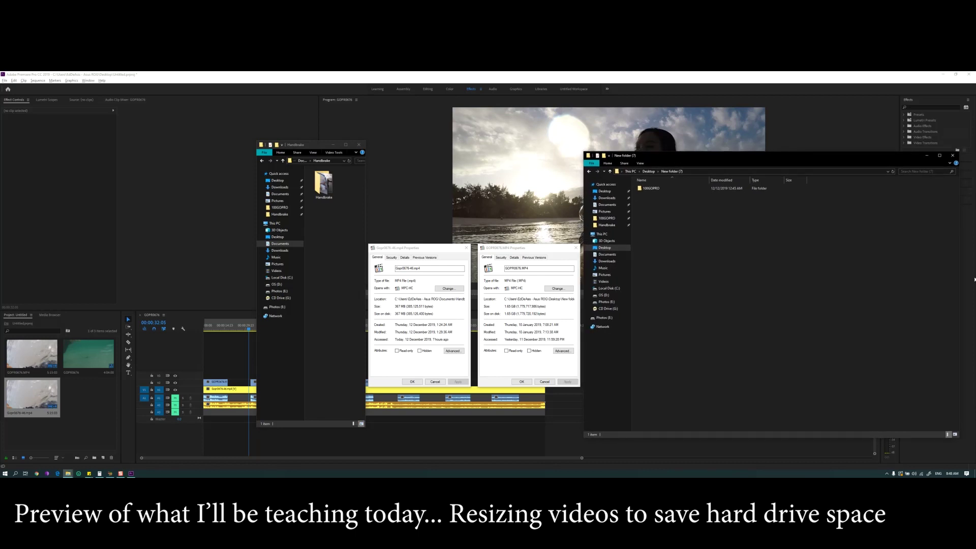
drag(960, 294, 743, 292)
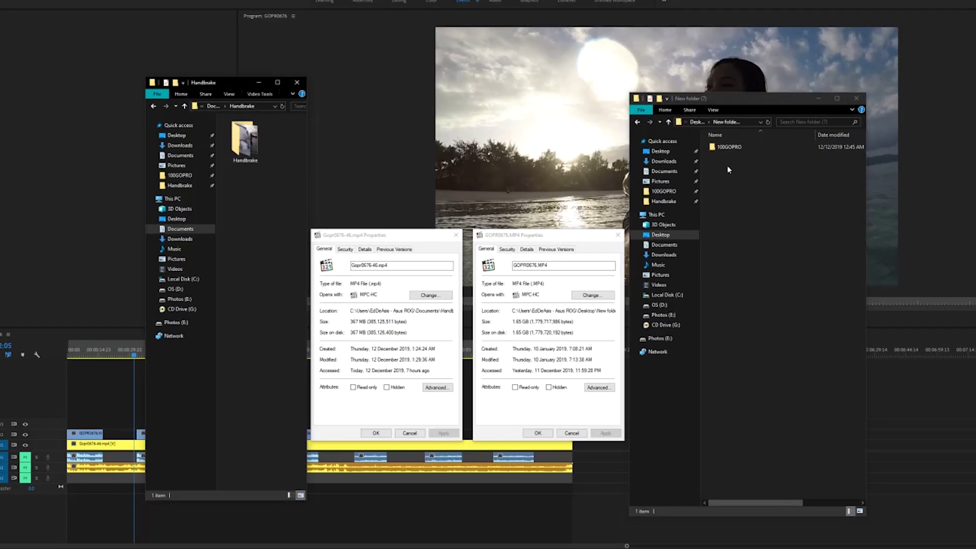
Compare the 5.40 GB Handbrake folder and 367 MB clip with the 28.8 GB 100GOPRO folder and 1.65 GB original.
click(653, 189)
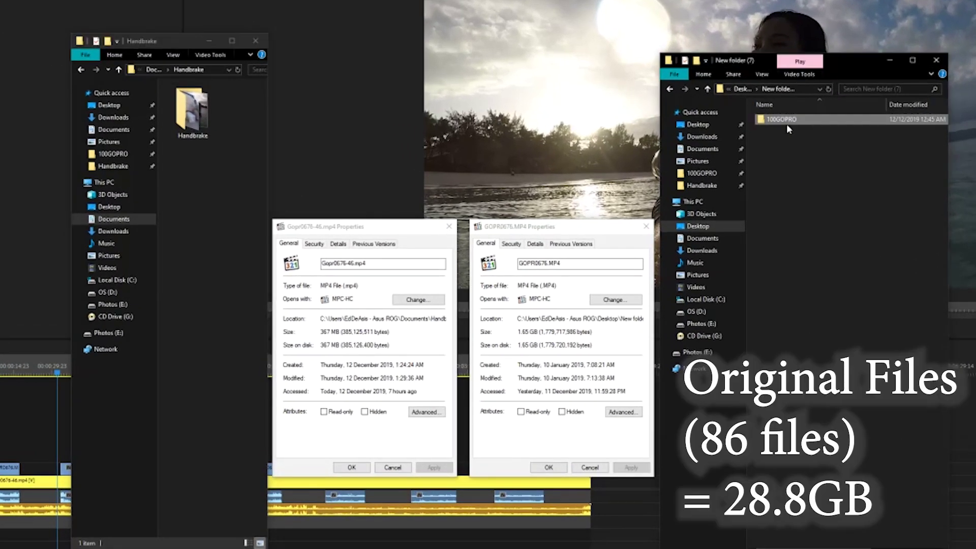
click(186, 117)
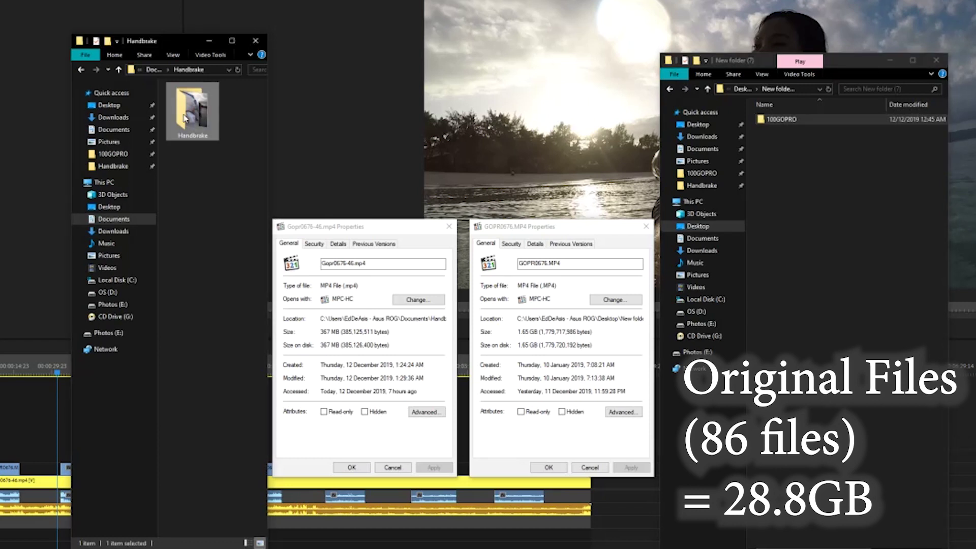
mouse_move(187, 118)
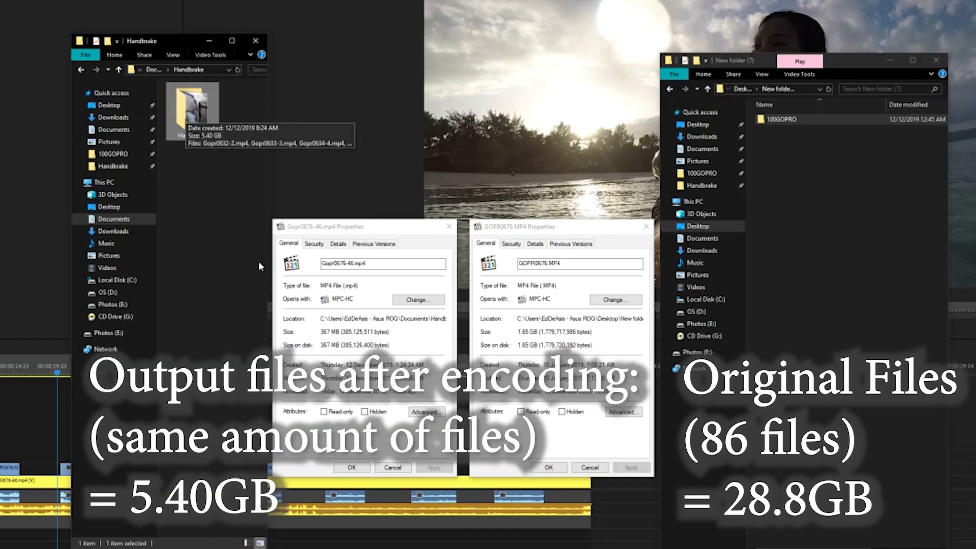
click(526, 347)
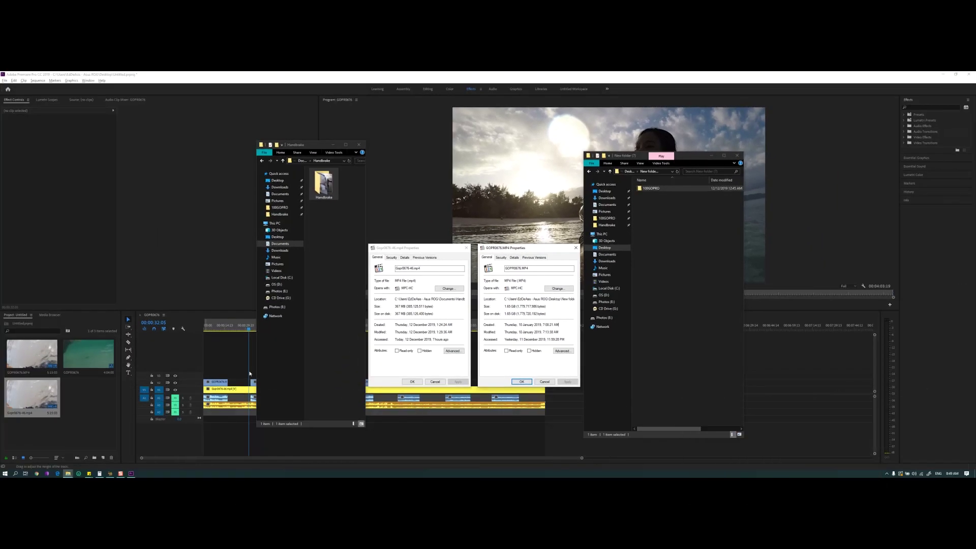
Play the test edit from 00:00:13:23, select GOPR0676.MP4, and zoom out to show the whole sequence.
click(249, 374)
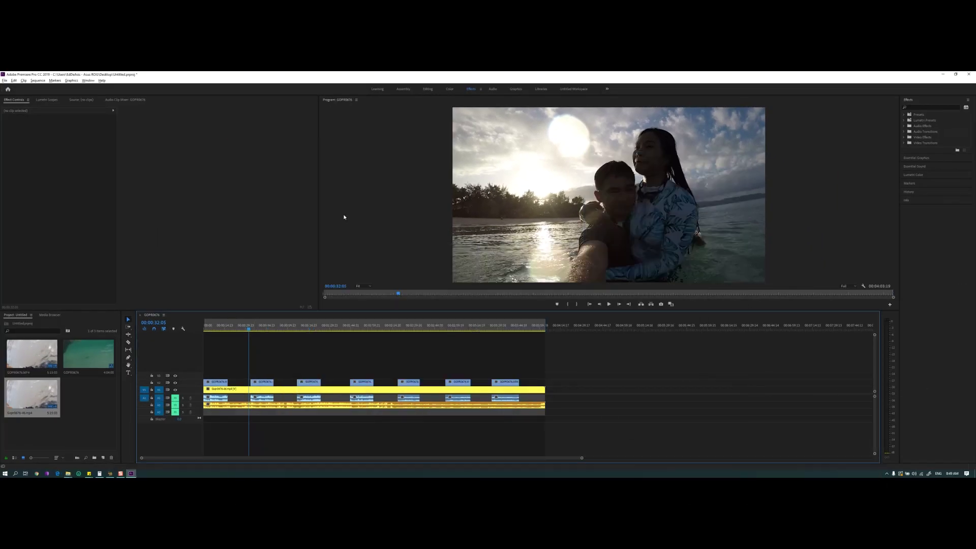
click(223, 329)
key(space)
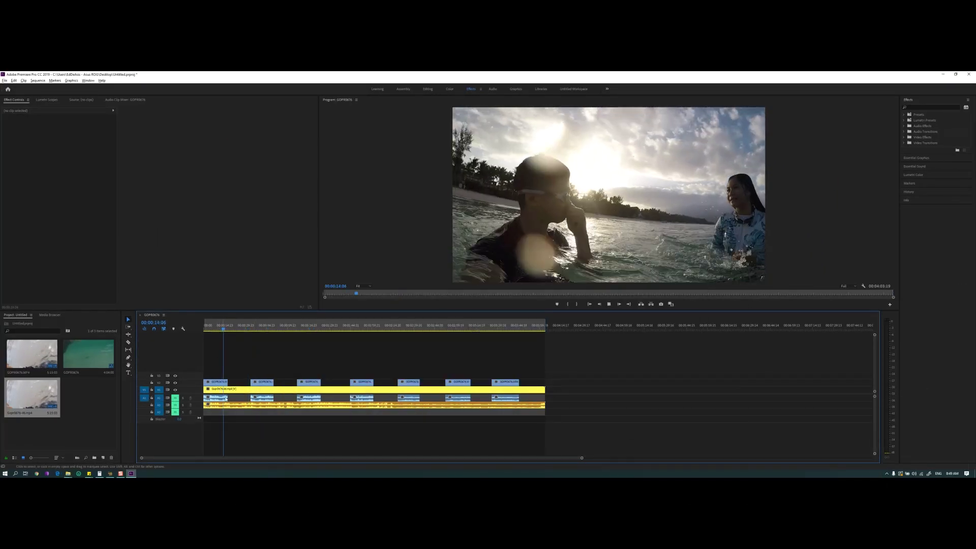
key(equal)
click(235, 382)
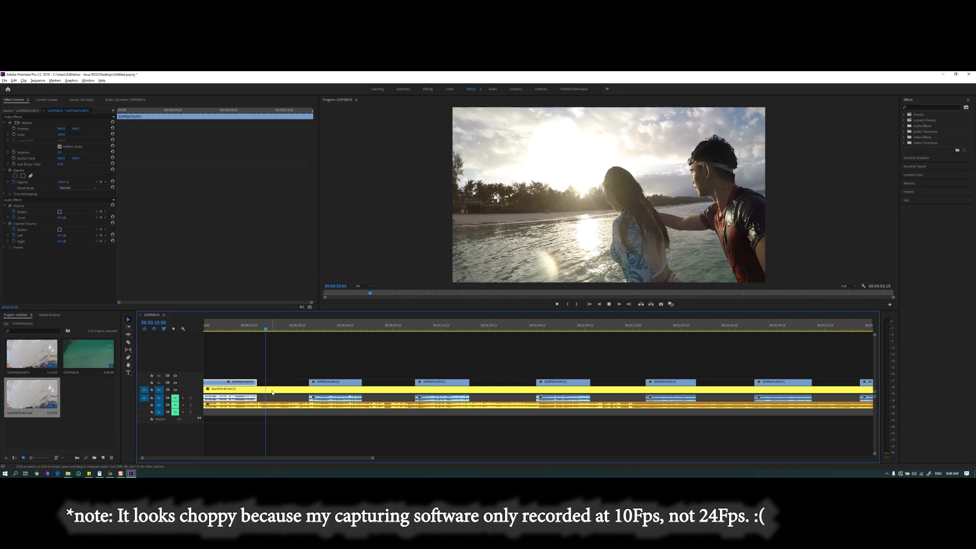
key(minus)
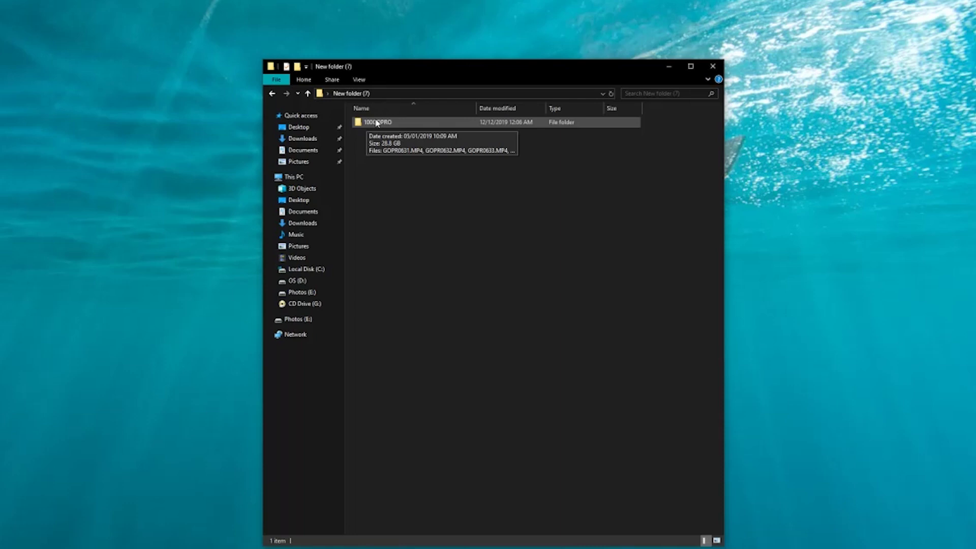
double_click(376, 123)
scroll(526, 469, down, 5)
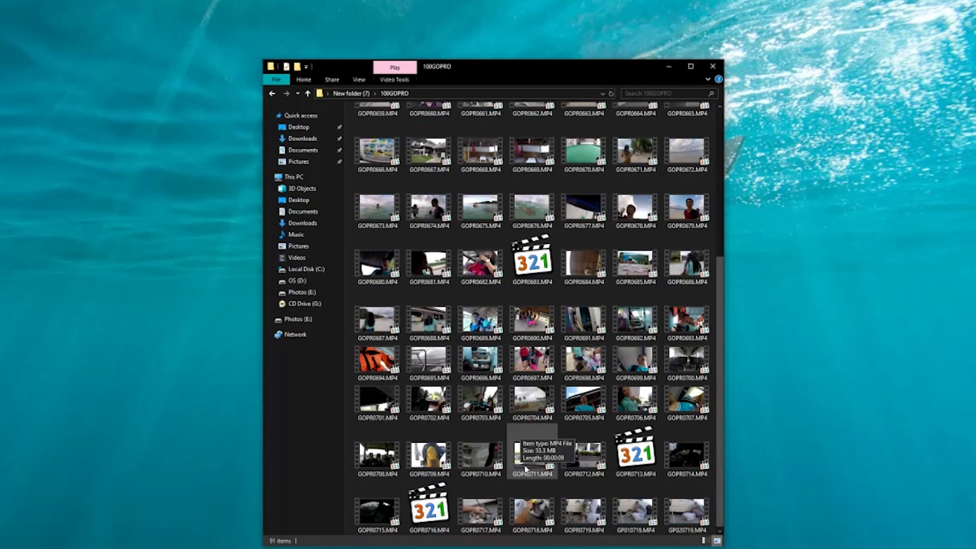
click(584, 362)
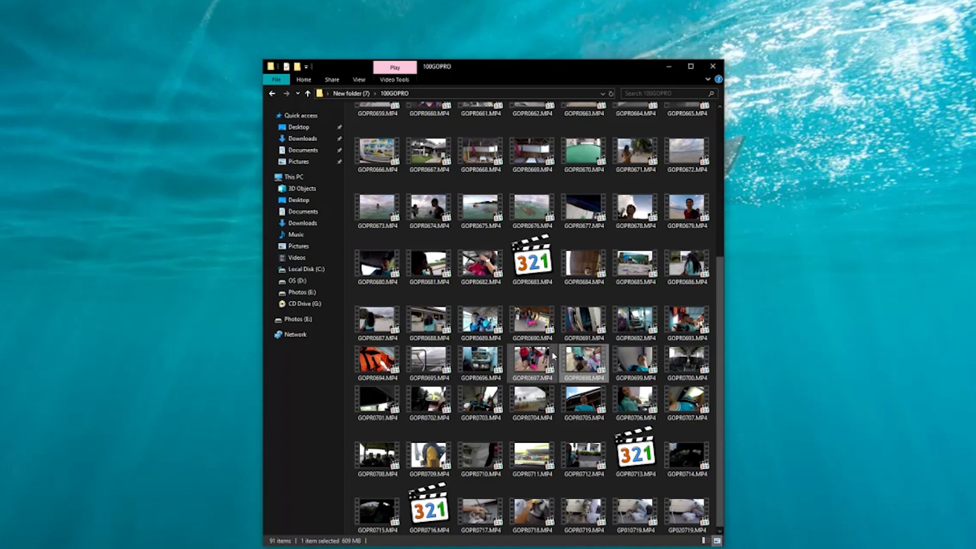
click(632, 518)
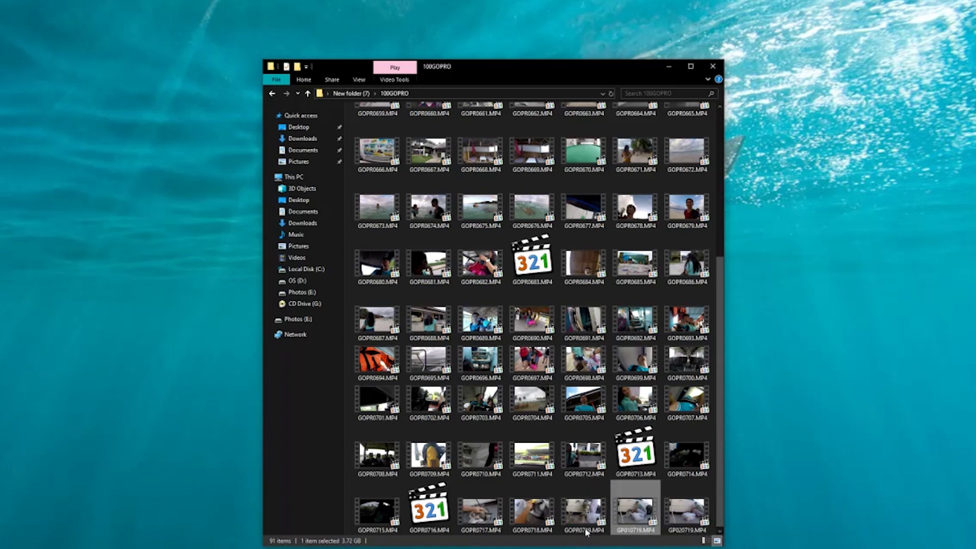
click(687, 524)
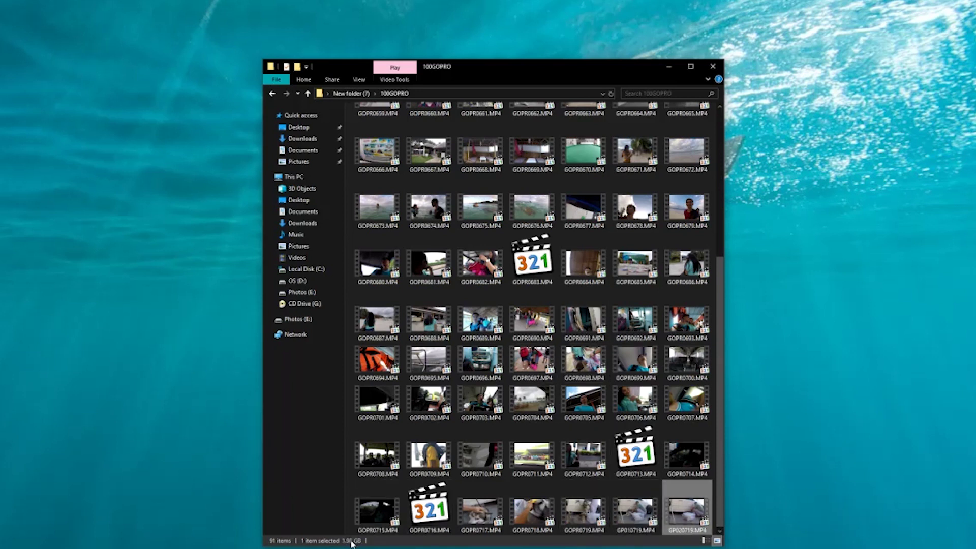
click(351, 93)
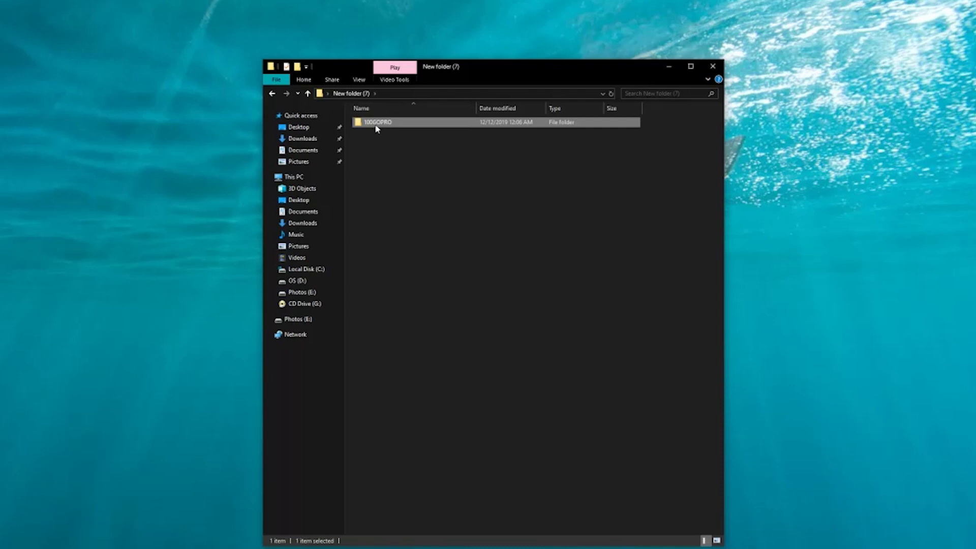
mouse_move(378, 127)
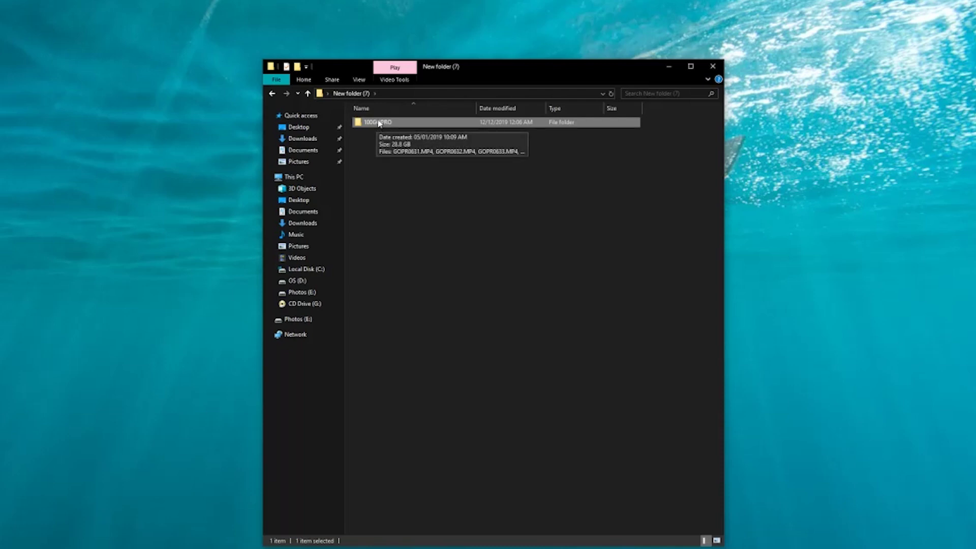
double_click(378, 123)
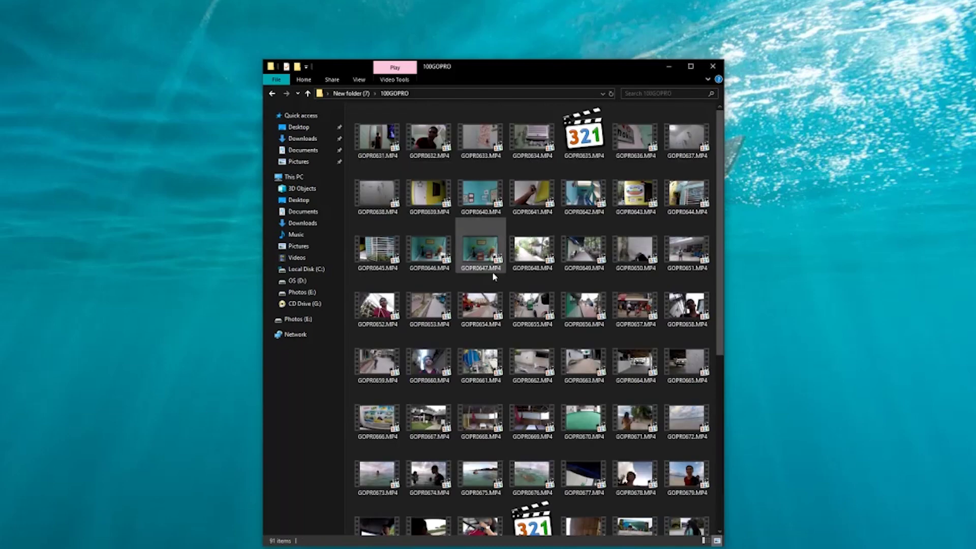
click(351, 94)
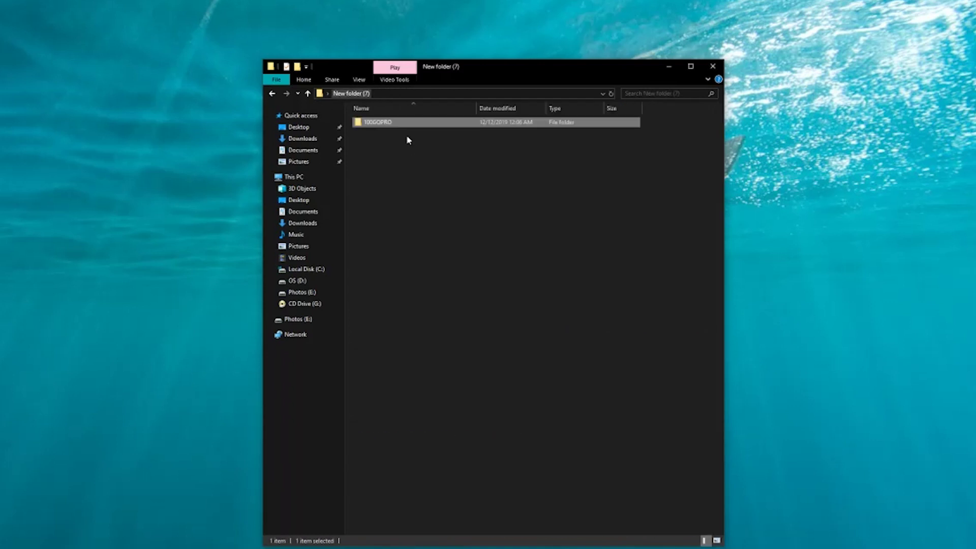
ctrl+click(387, 125)
mouse_move(385, 125)
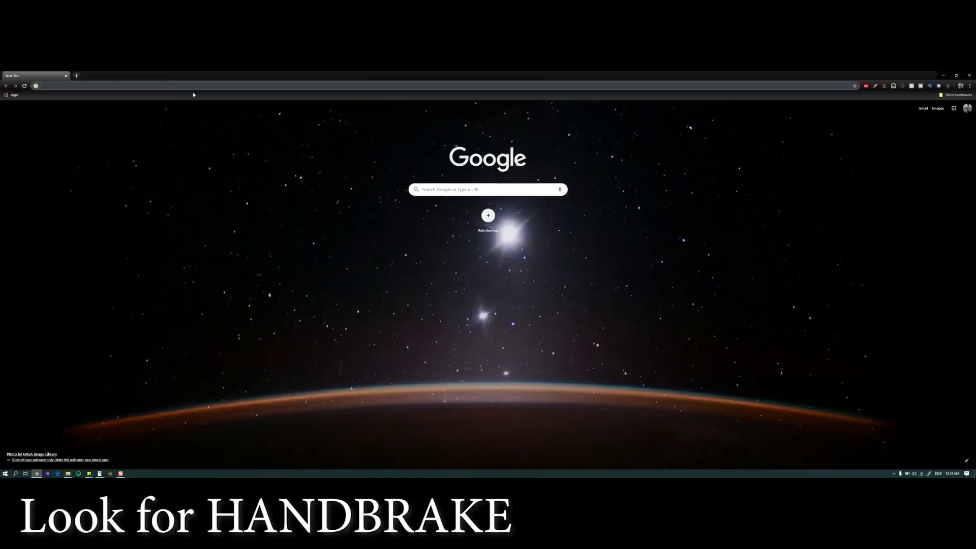
Search for handbrake, download the HandBrake 1.3.0 installer from handbrake.fr, then cancel its setup.
click(195, 86)
text(handbrake)
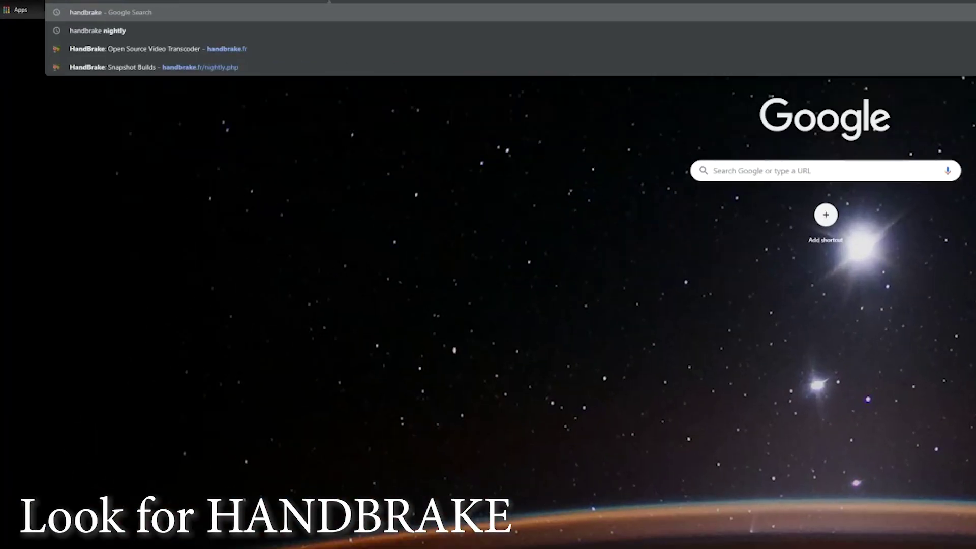
key(Return)
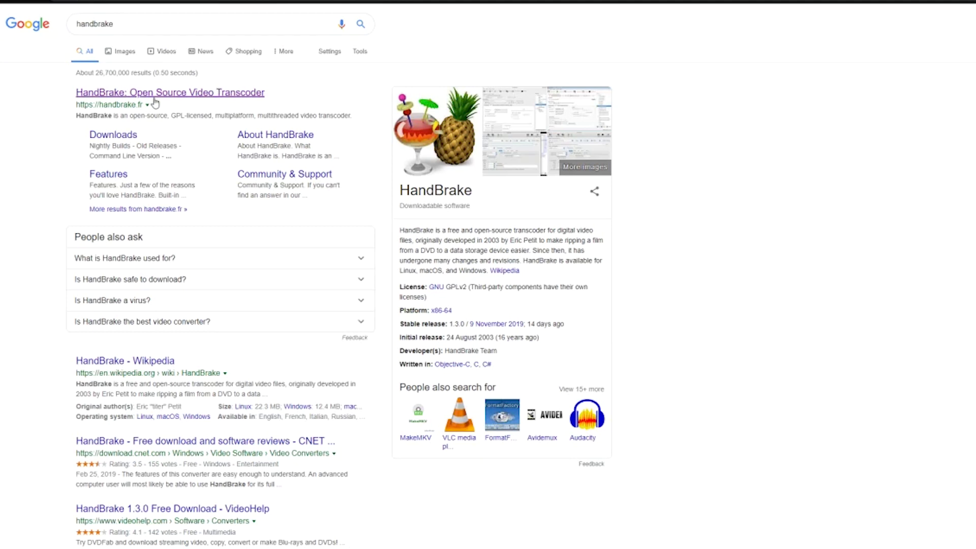
click(202, 95)
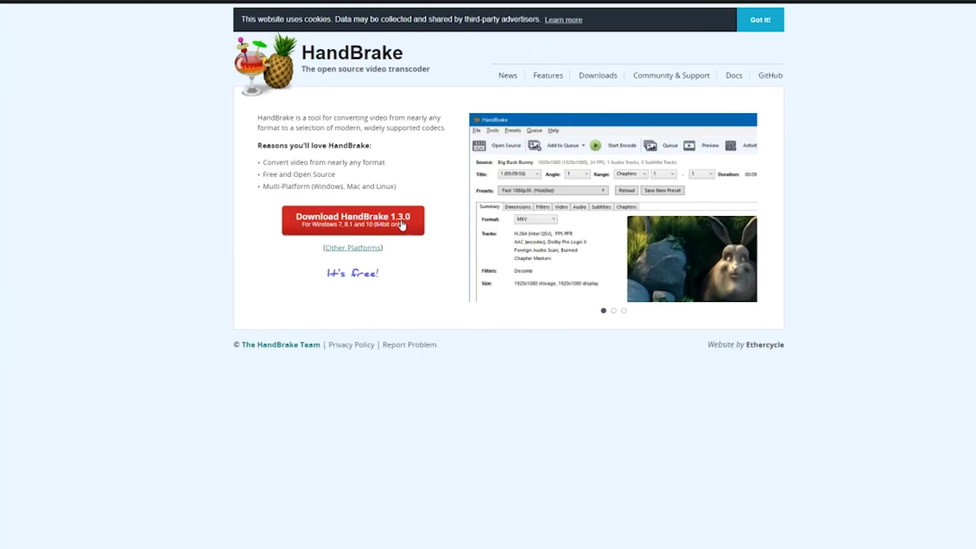
click(390, 224)
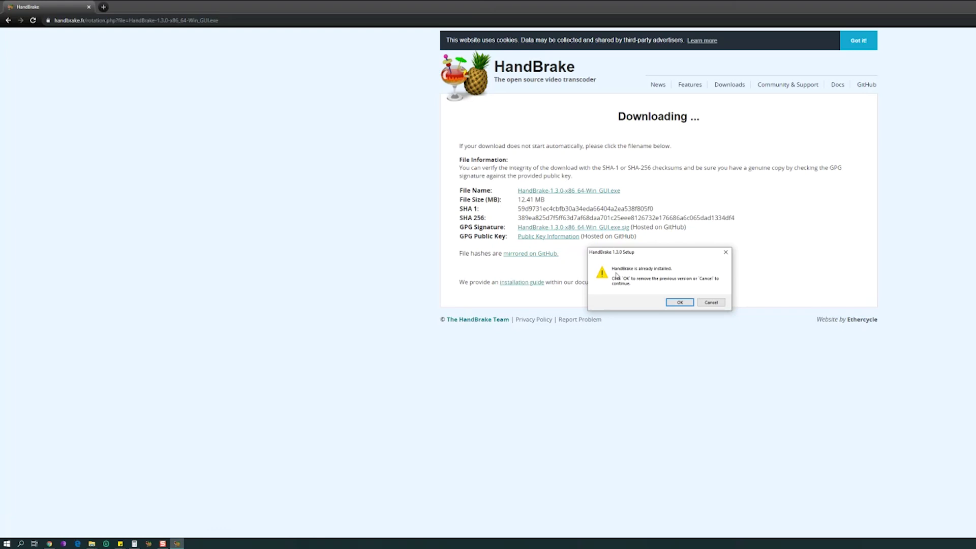
click(711, 302)
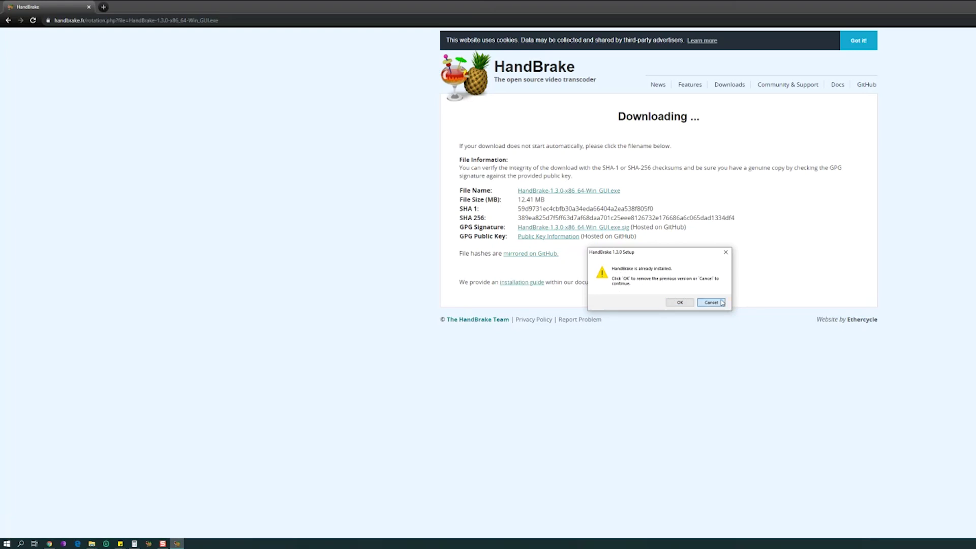
click(740, 334)
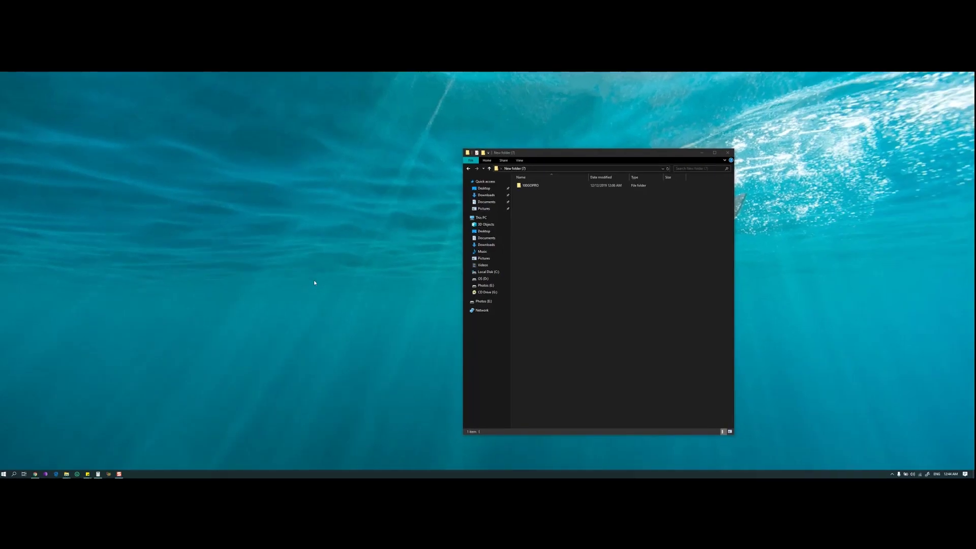
Launch HandBrake and place the 100GOPRO file window to the right of its Source Selection panel.
key(super)
text(hand)
click(35, 320)
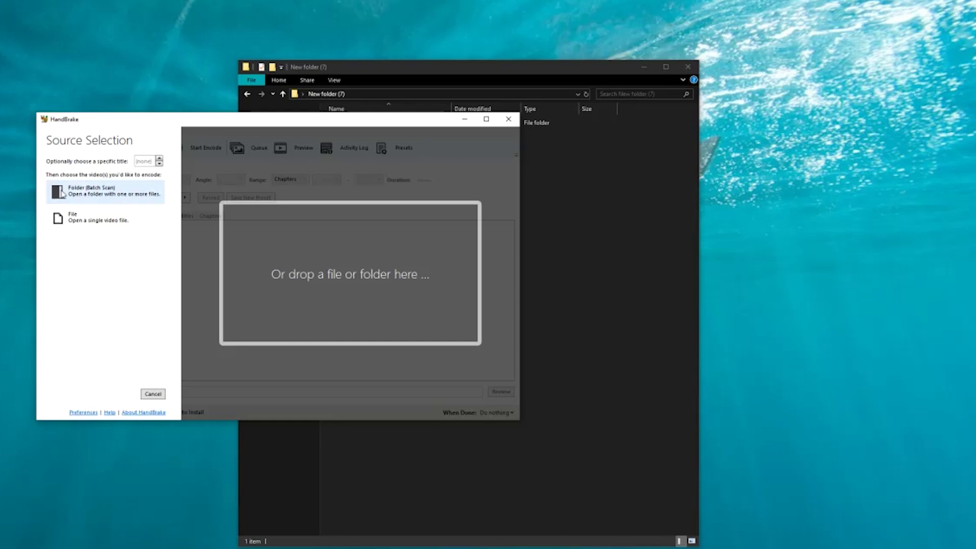
click(694, 327)
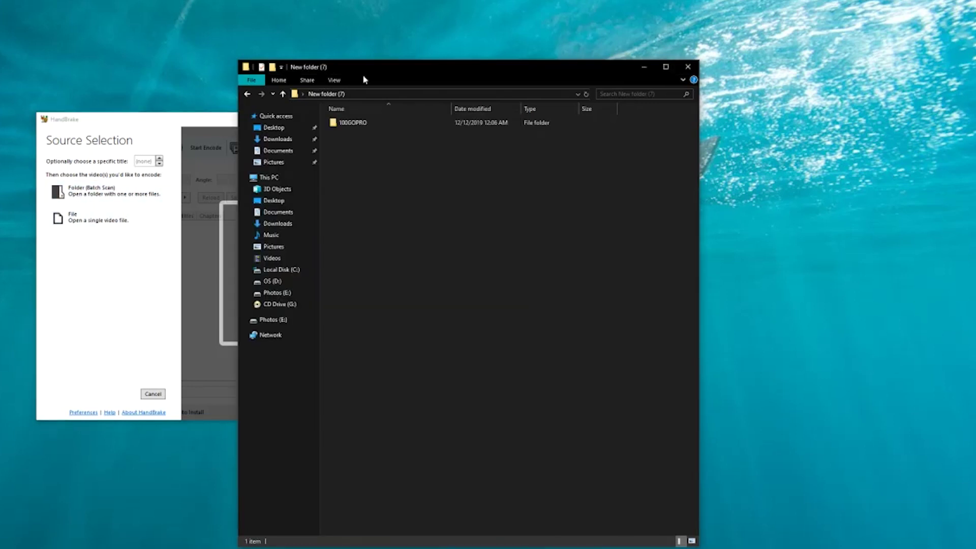
drag(387, 65, 660, 51)
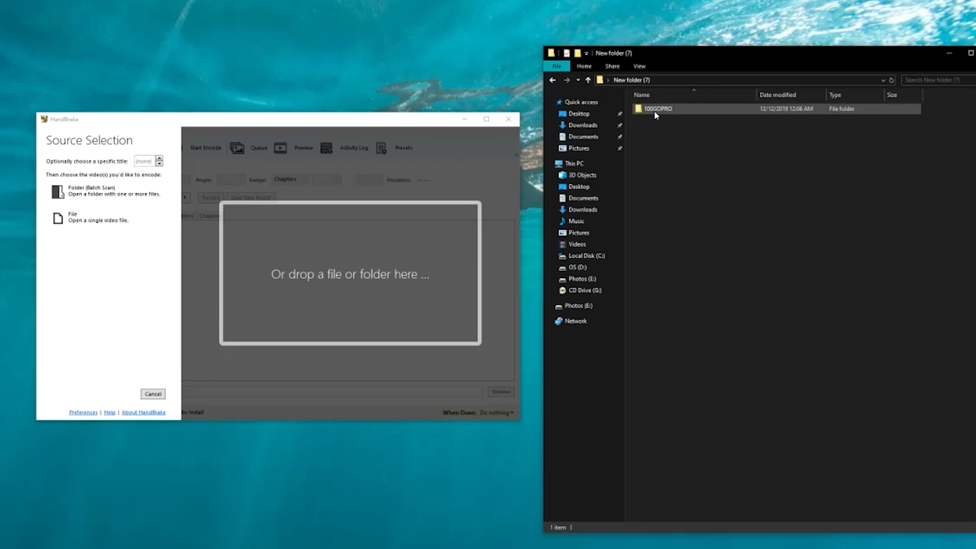
Batch-scan the 100GOPRO folder as HandBrake's source.
click(76, 192)
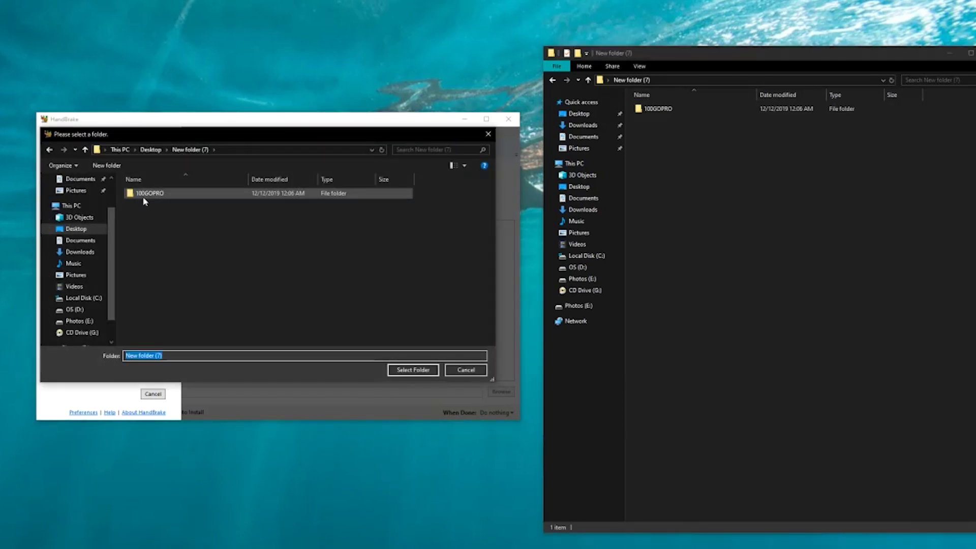
click(144, 194)
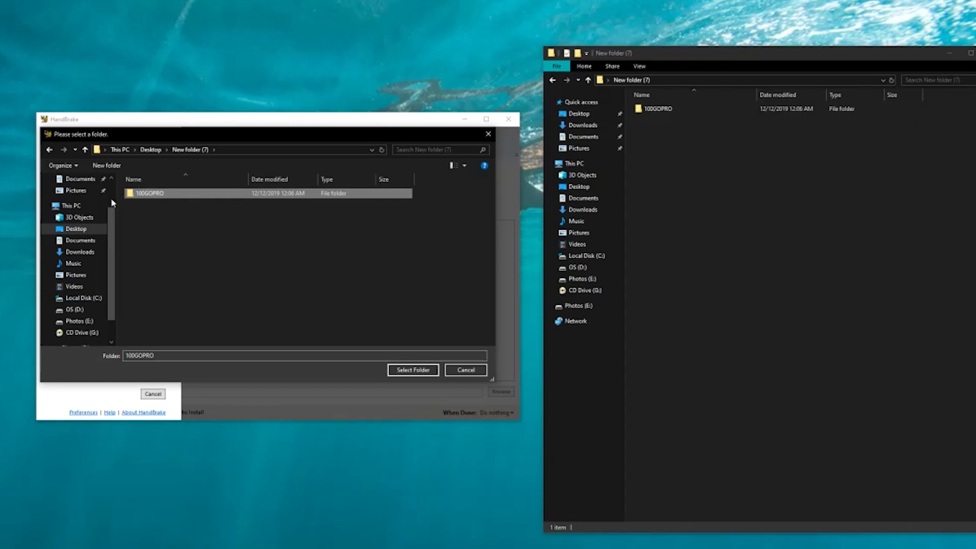
click(413, 369)
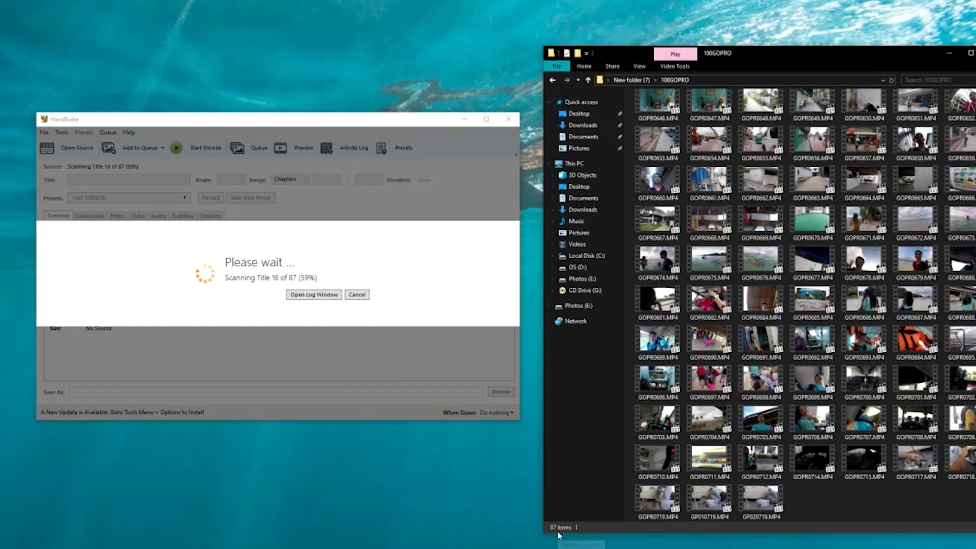
click(630, 80)
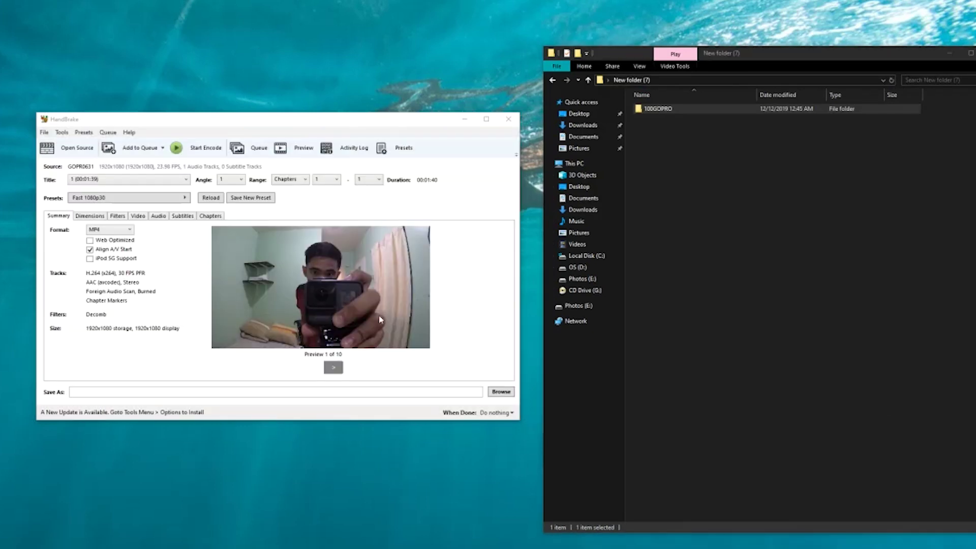
Try adding all scanned clips to the queue and dismiss the missing destination path error.
click(163, 151)
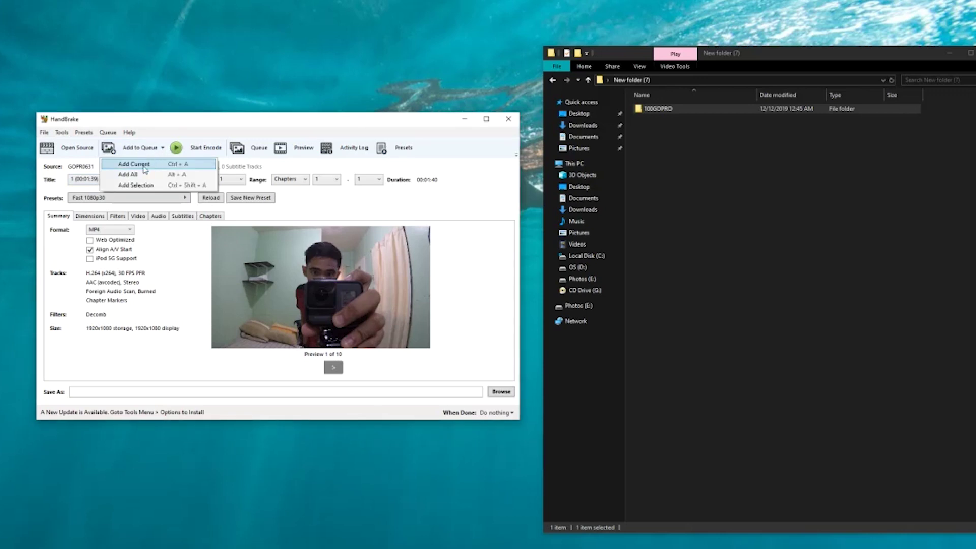
click(128, 174)
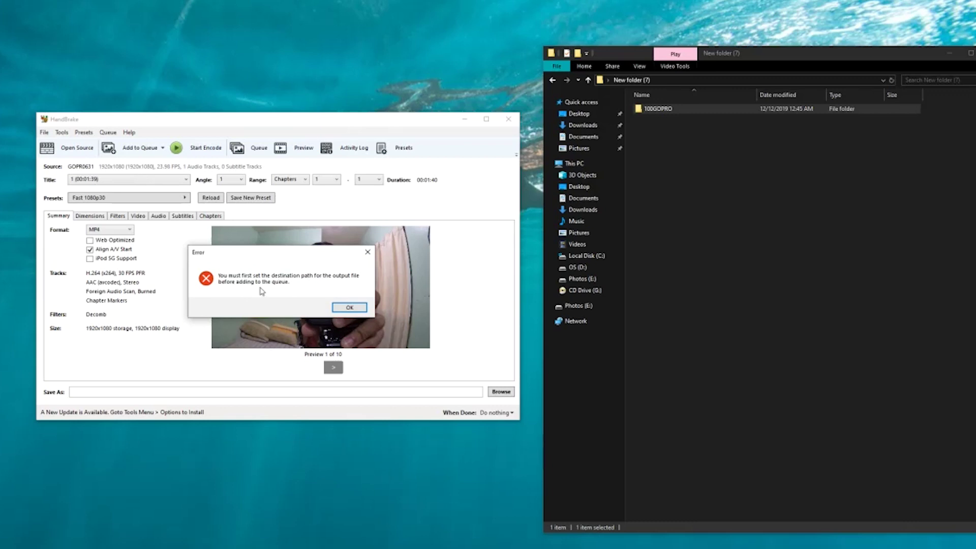
click(350, 306)
click(61, 133)
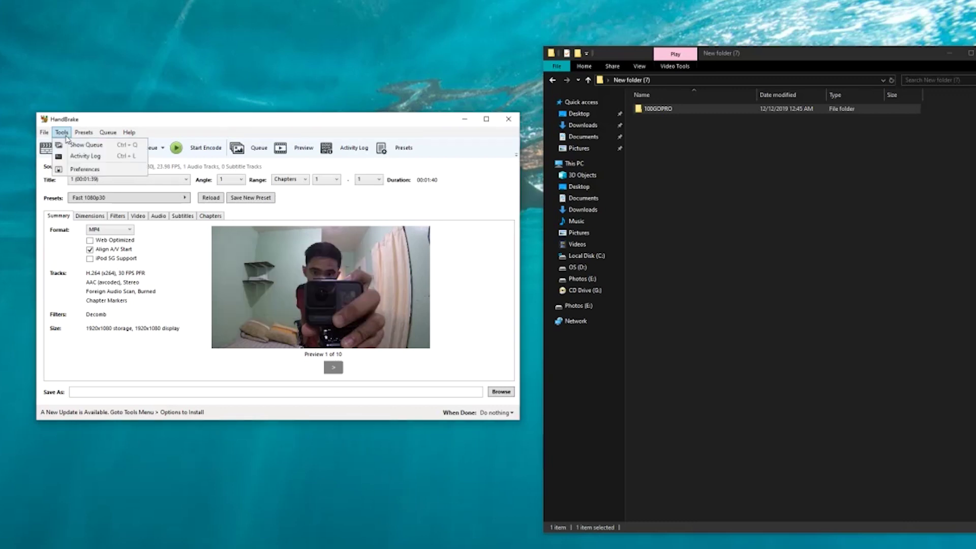
In Preferences, make Documents\Handbrake the default output folder and set the extension to Always use MP4.
click(74, 169)
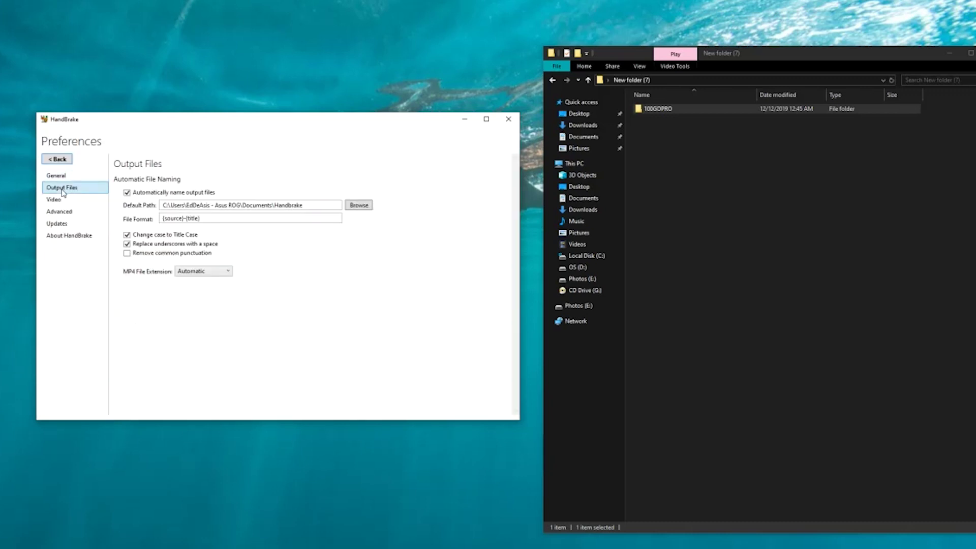
click(359, 205)
click(156, 298)
double_click(155, 298)
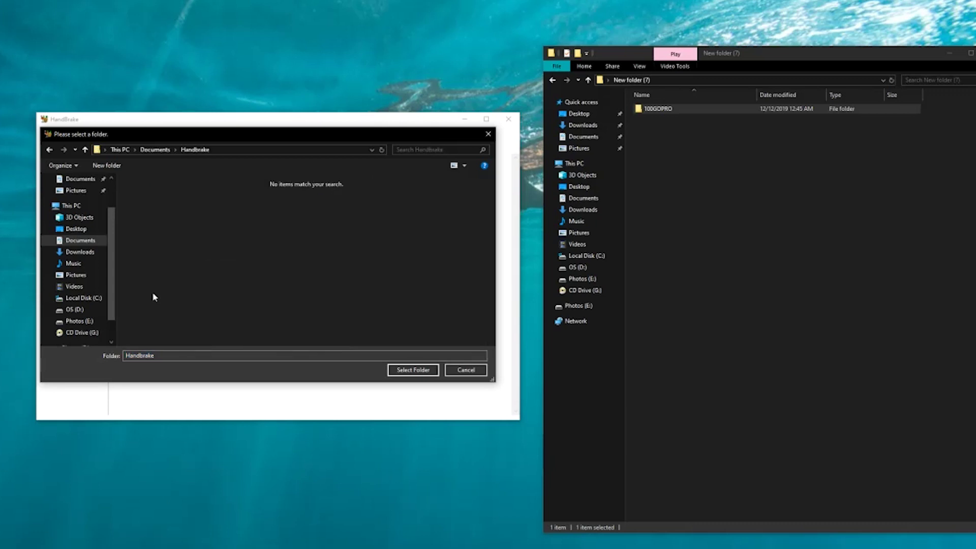
click(413, 369)
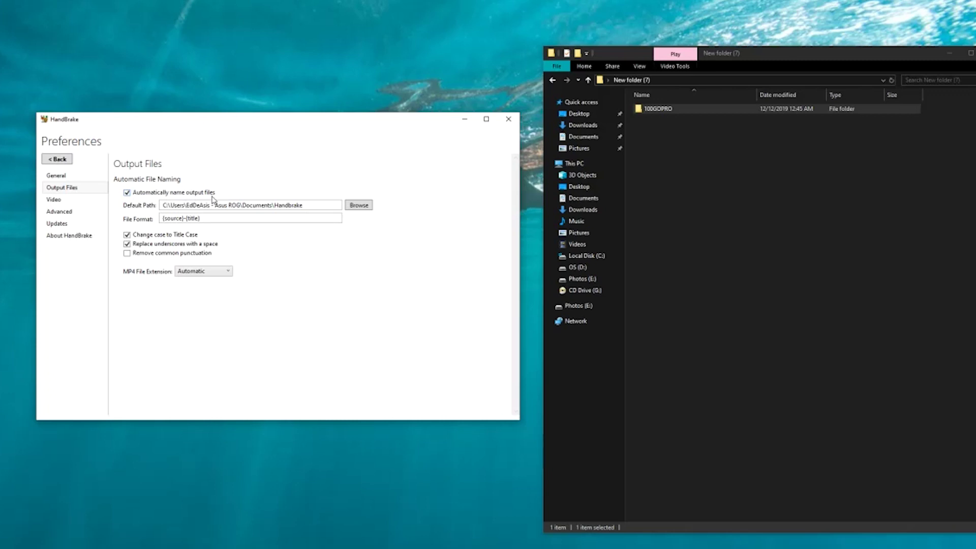
click(202, 271)
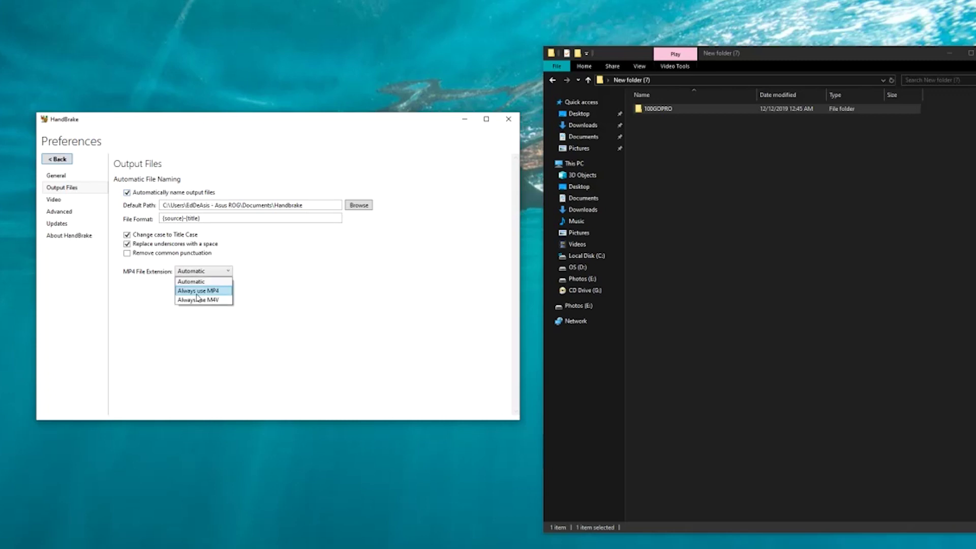
click(198, 291)
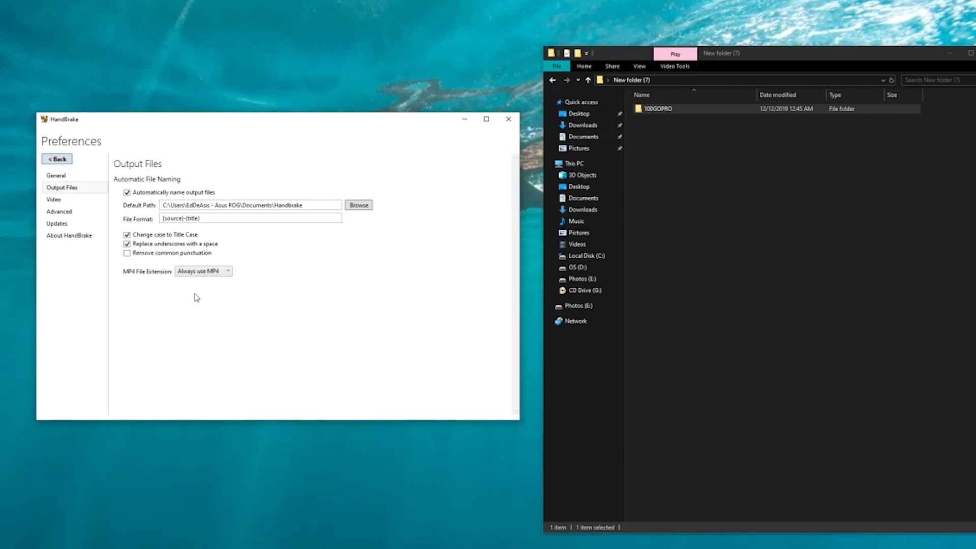
click(58, 161)
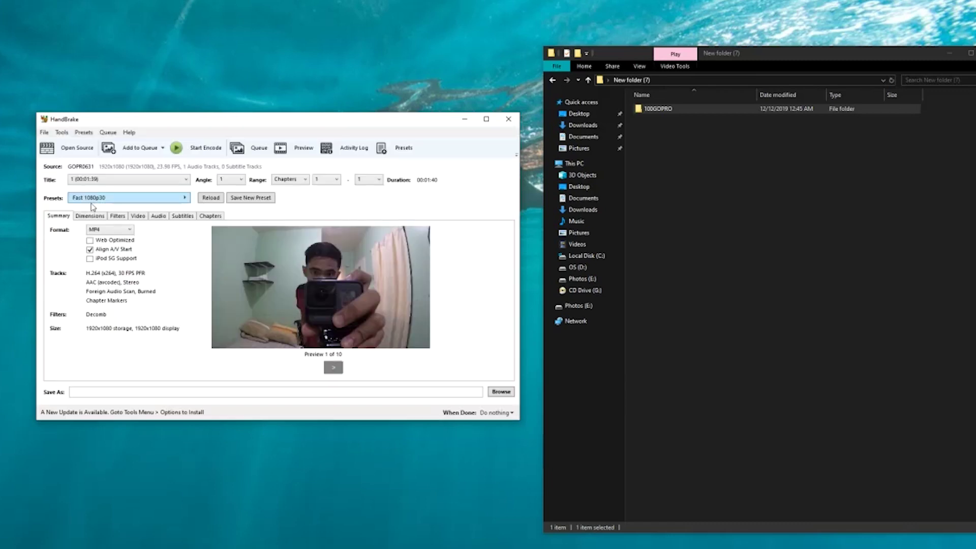
Add all scanned clips to the queue, accepting the prompts, leaving 86 encodes pending.
click(163, 154)
click(170, 162)
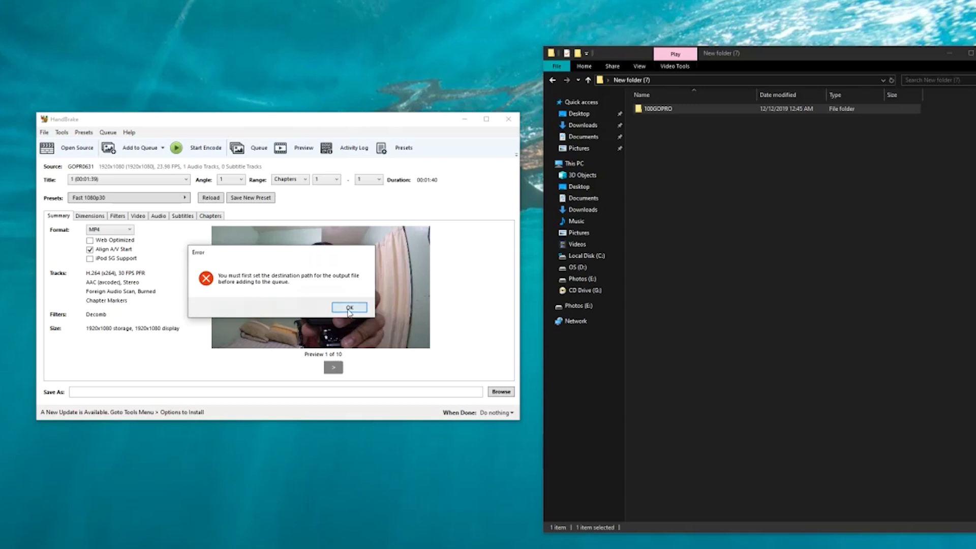
click(349, 307)
click(301, 310)
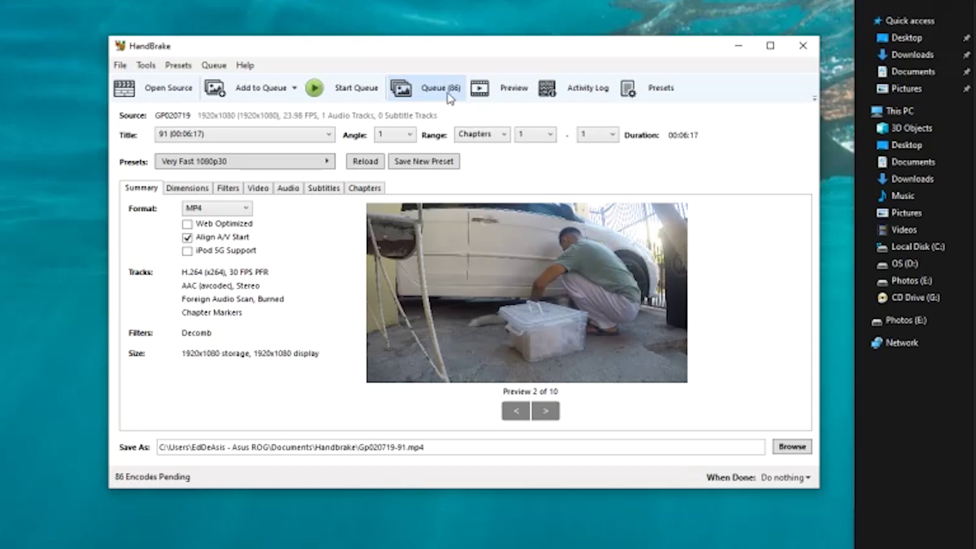
Look through the Dimensions, Filters, Video, Audio, Subtitles and Chapters tabs, then return to Summary.
click(445, 98)
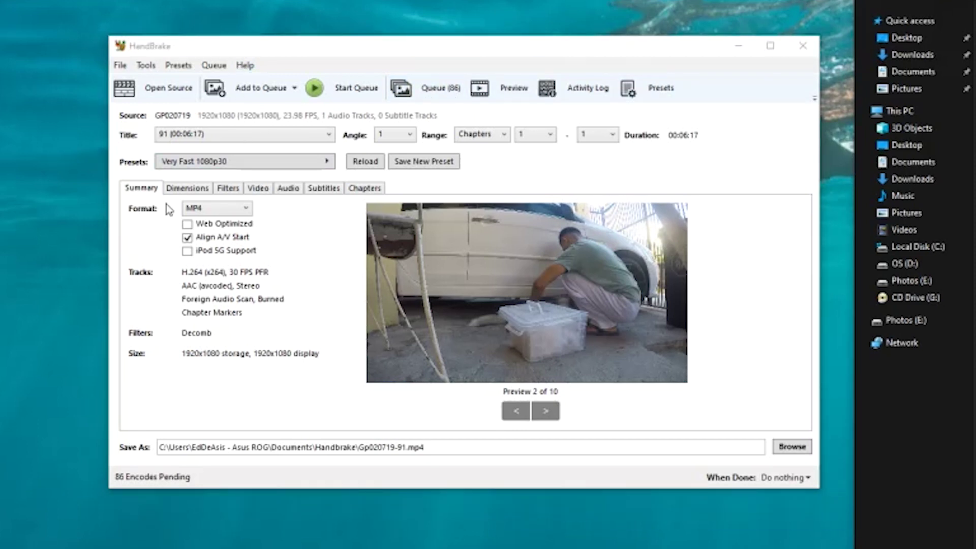
click(184, 188)
click(227, 188)
click(258, 188)
click(288, 188)
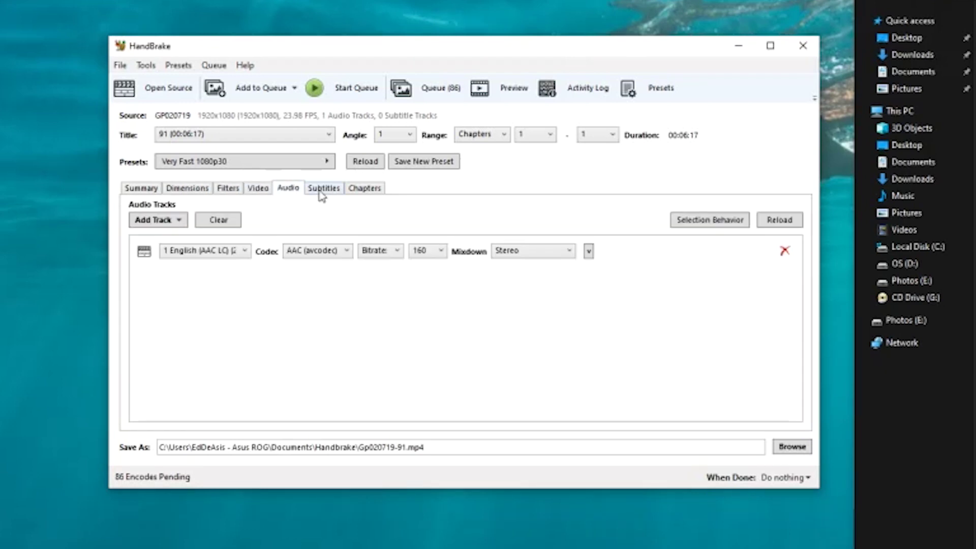
click(323, 188)
click(364, 188)
click(141, 188)
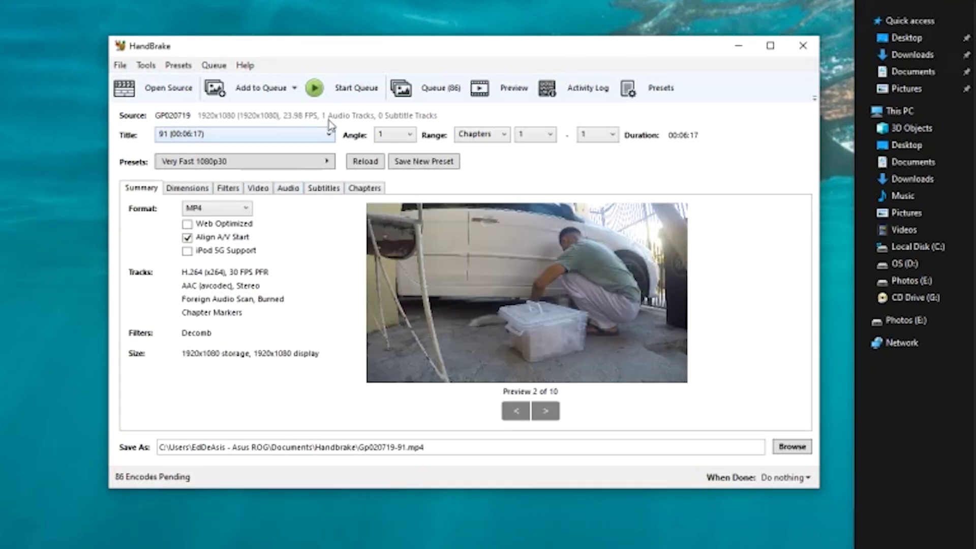
Apply the custom preset 'choose this' from the Presets list.
click(299, 163)
mouse_move(370, 248)
click(489, 243)
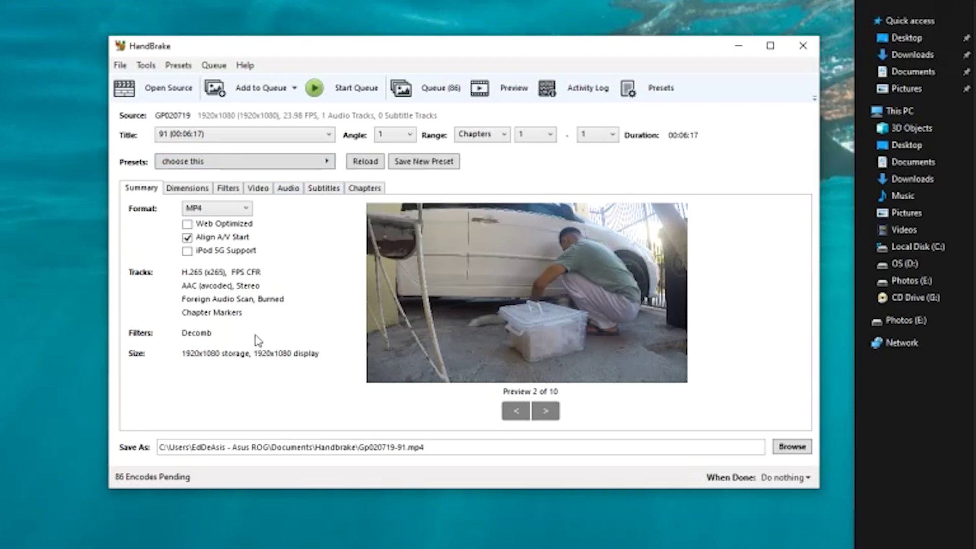
Check each settings tab, ending on Video showing H.265 (x265) at RF 22 with 160 kbps AAC audio.
click(178, 192)
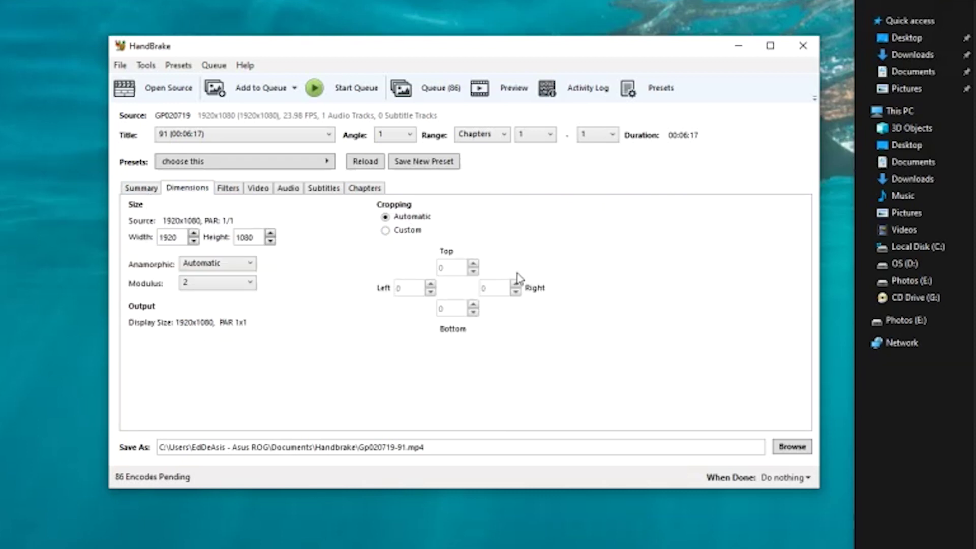
click(227, 189)
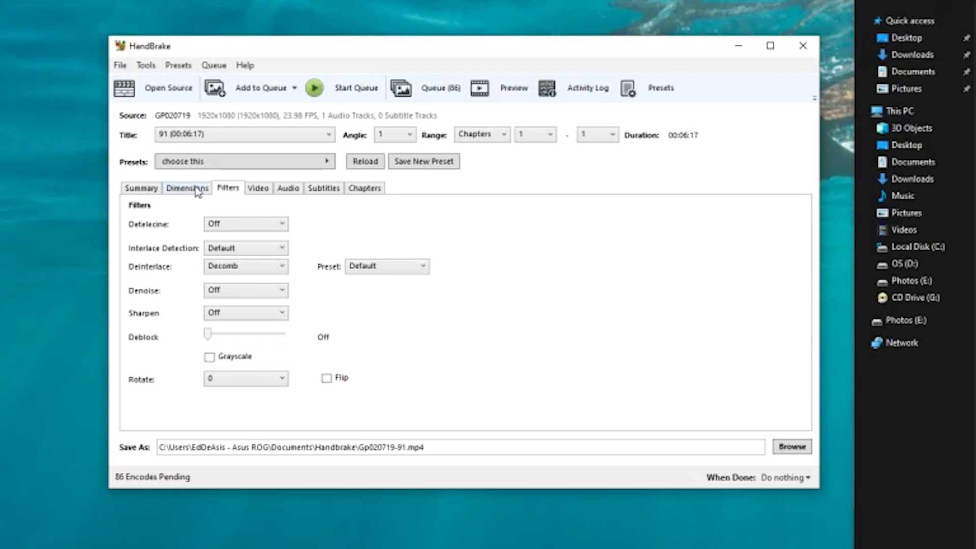
click(261, 189)
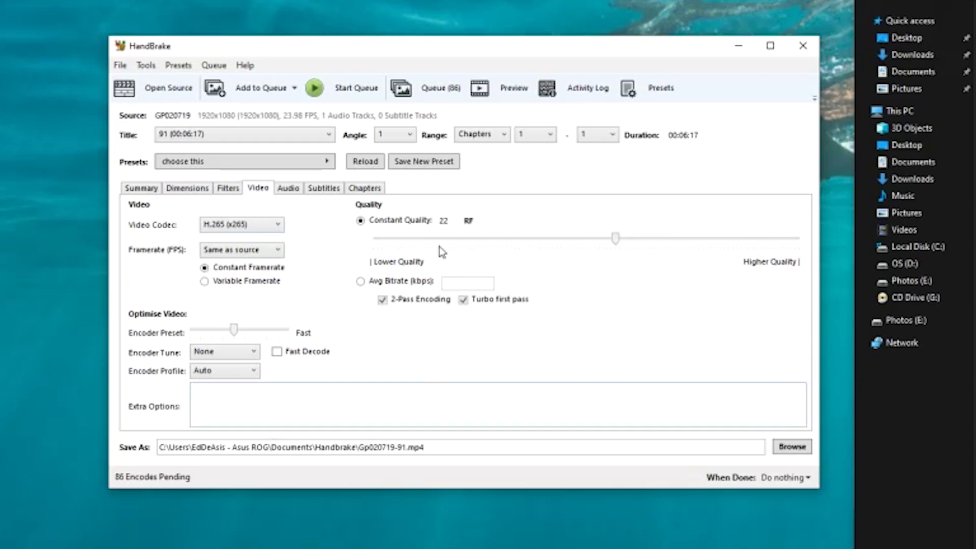
click(288, 189)
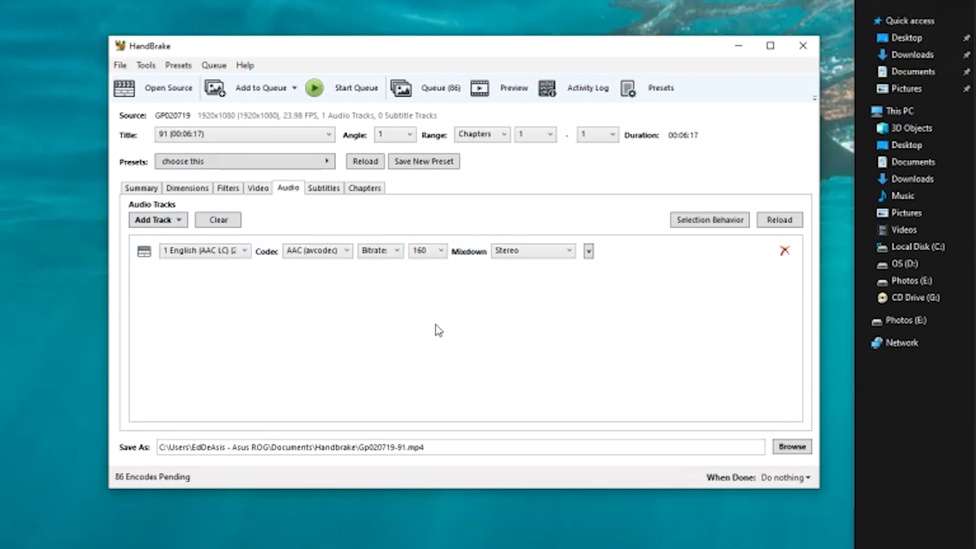
click(328, 188)
click(365, 188)
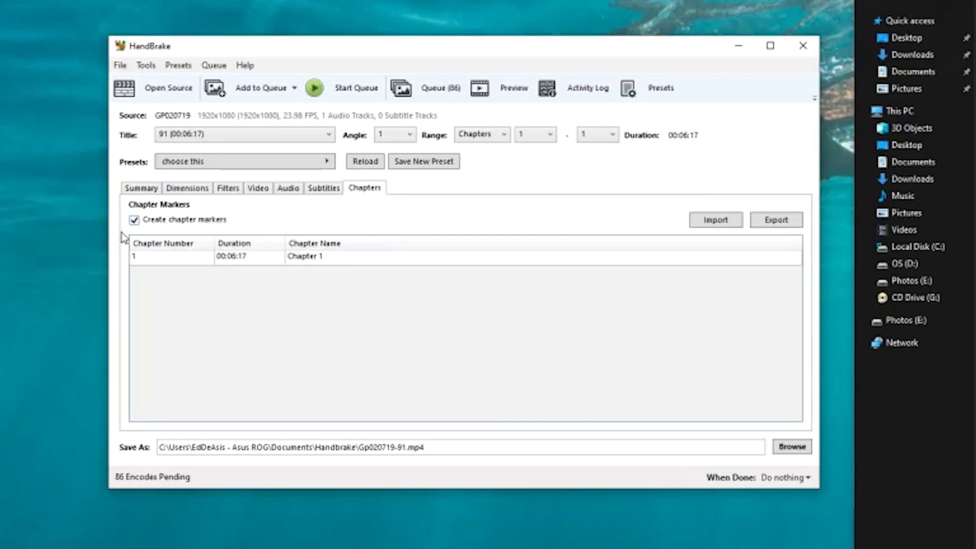
click(315, 194)
click(370, 196)
click(335, 194)
click(279, 193)
click(258, 189)
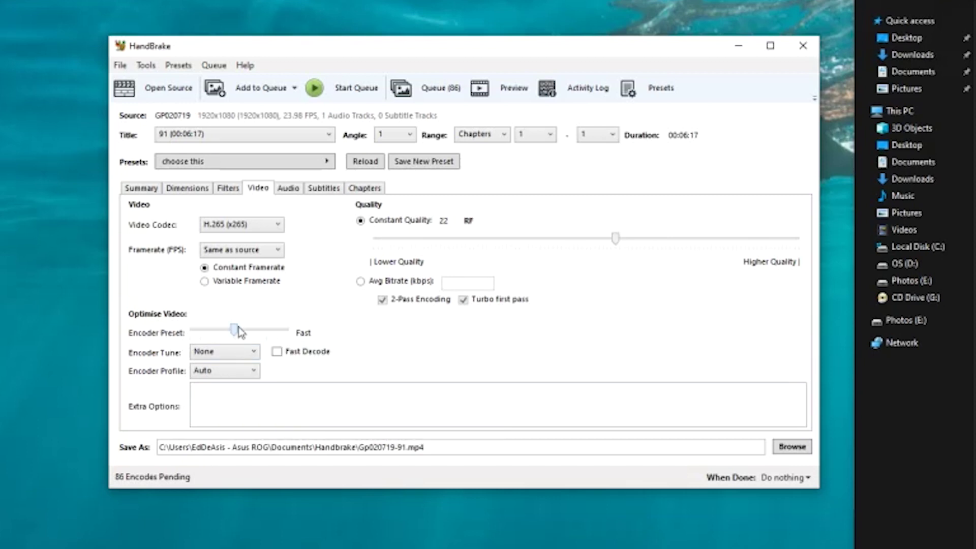
Move the encoder preset slider to Slow, leaving constant quality at RF 22.
drag(233, 330, 279, 337)
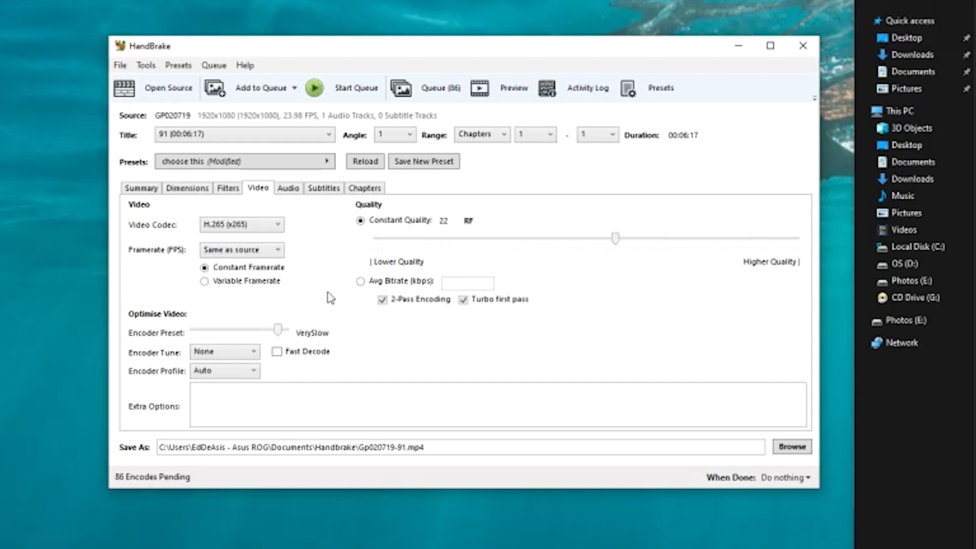
mouse_move(278, 331)
mouse_down()
mouse_move(190, 331)
mouse_move(280, 333)
mouse_up()
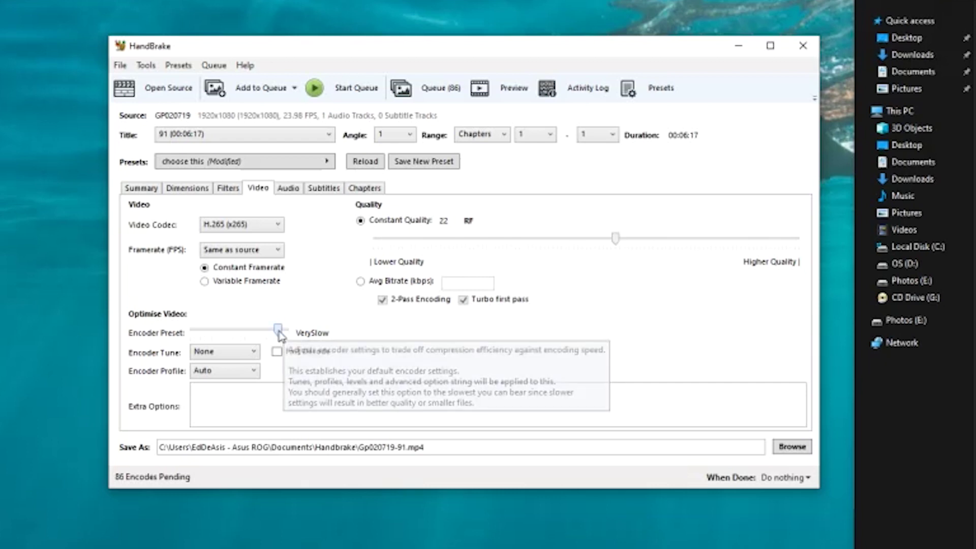
drag(279, 331, 256, 336)
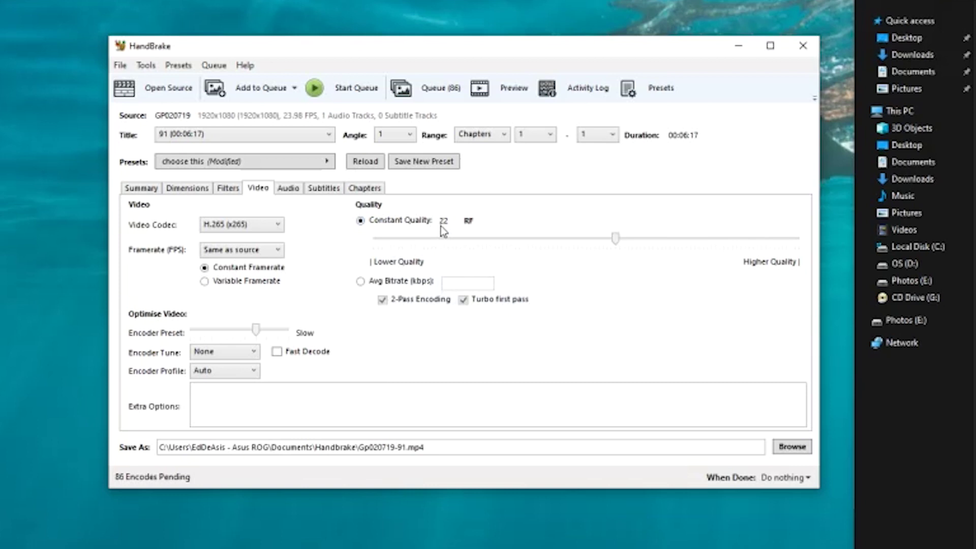
drag(616, 239, 614, 248)
Confirm the video codec stays set to H.265 (x265).
click(231, 225)
click(232, 227)
click(231, 227)
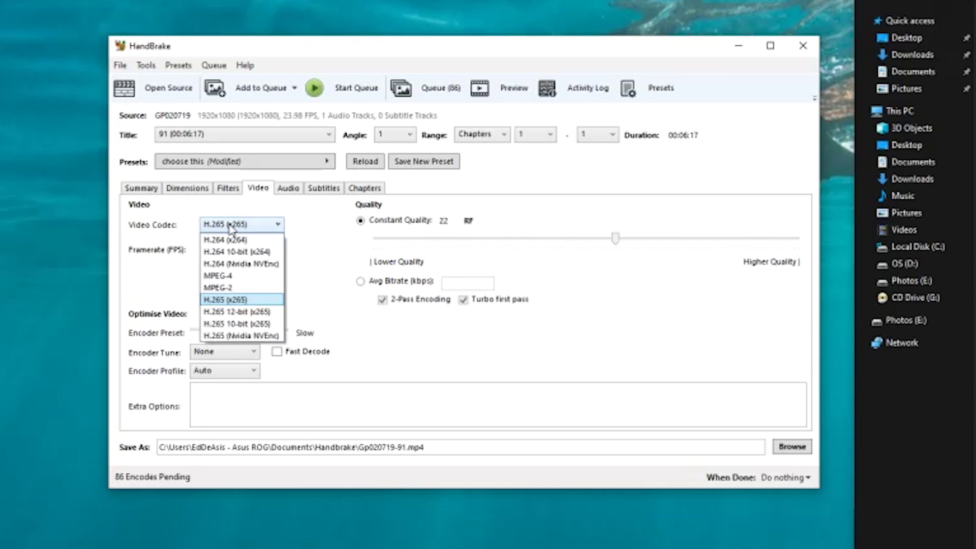
click(219, 301)
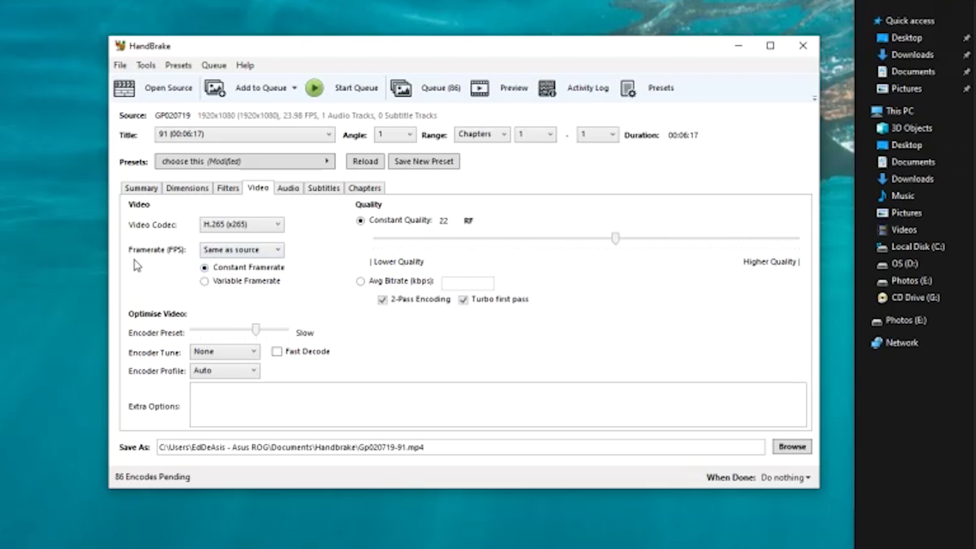
Check the frame rate list, then scroll through the 100GOPRO clips in Explorer.
click(214, 256)
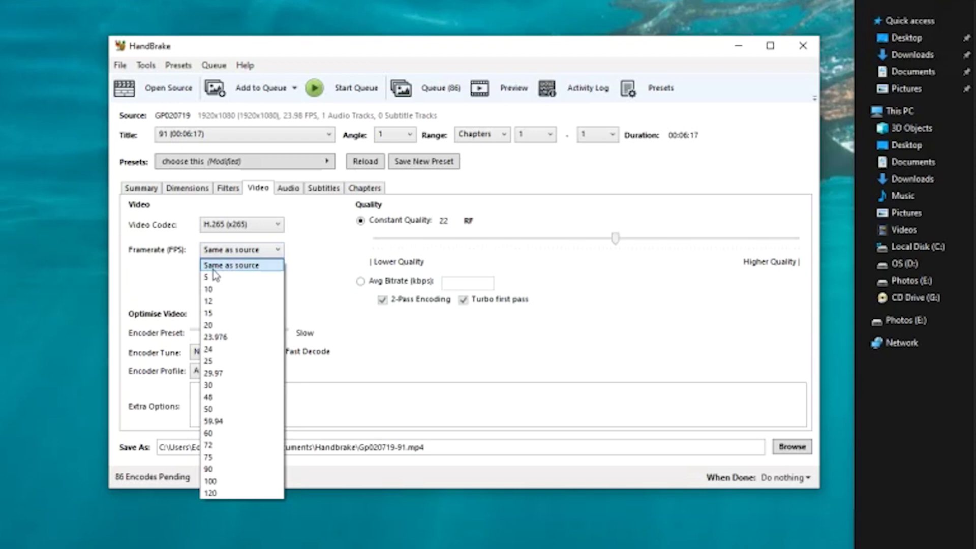
key(Escape)
key(alt+Tab)
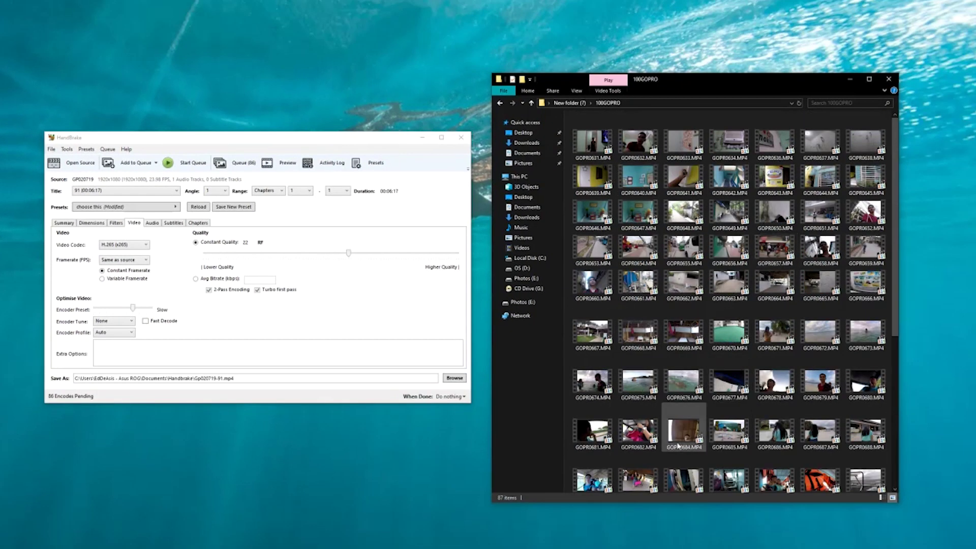
scroll(678, 446, down, 3)
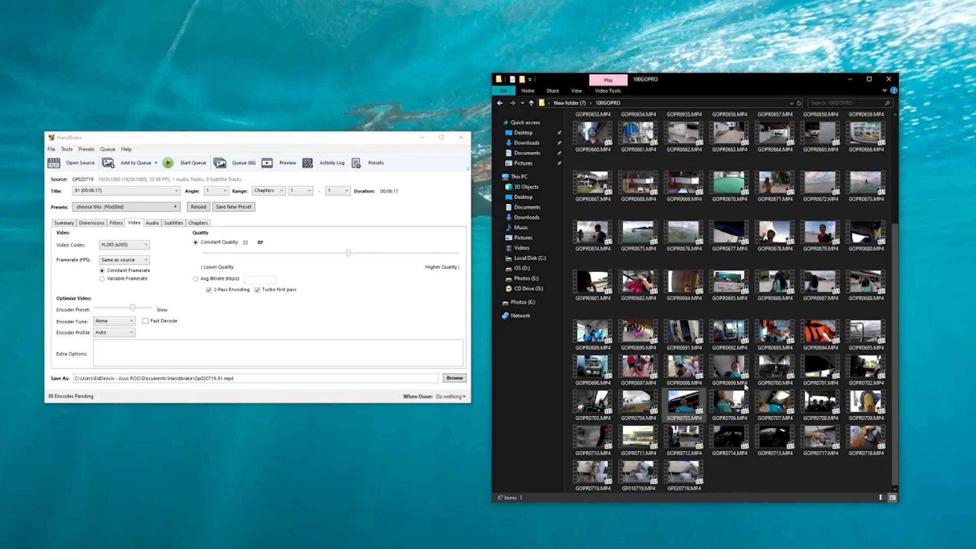
scroll(732, 407, up, 3)
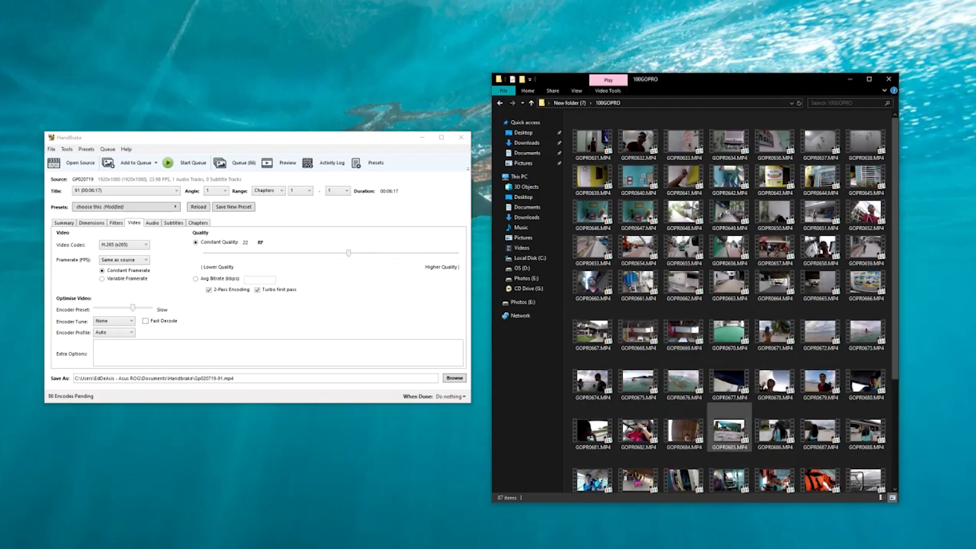
scroll(720, 426, down, 3)
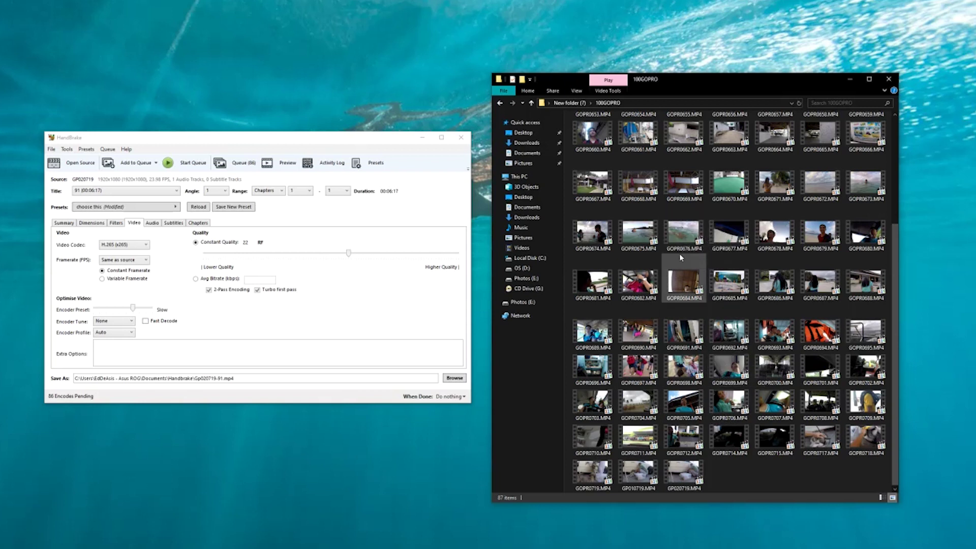
Go up to New folder (7) and keep the frame rate at Same as source.
click(569, 102)
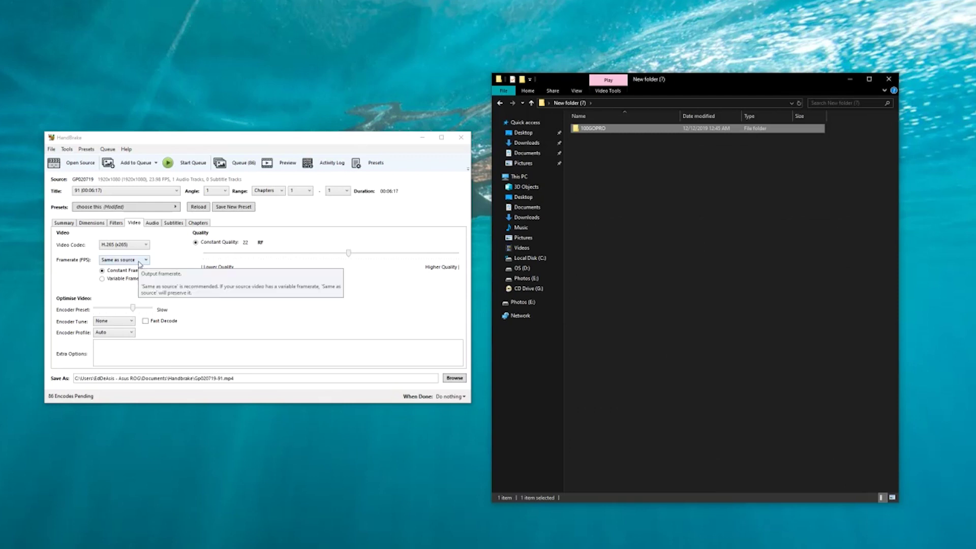
click(139, 262)
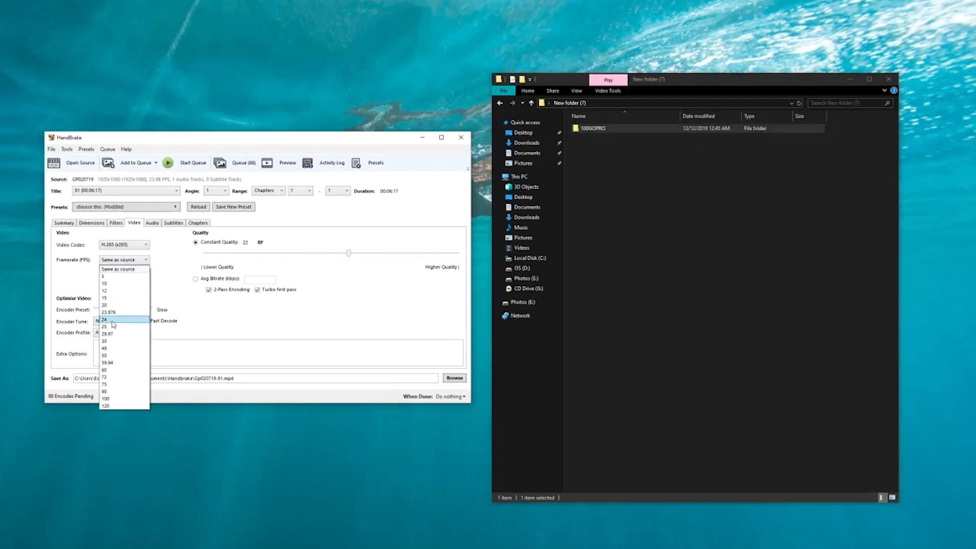
click(118, 269)
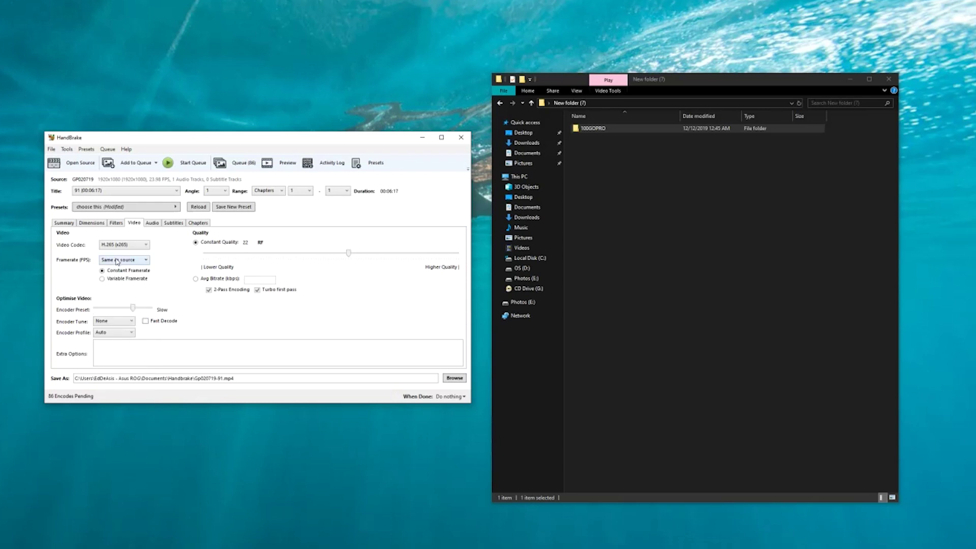
Start the batch encode of the queued GoPro clips and select the 100GOPRO folder.
click(184, 163)
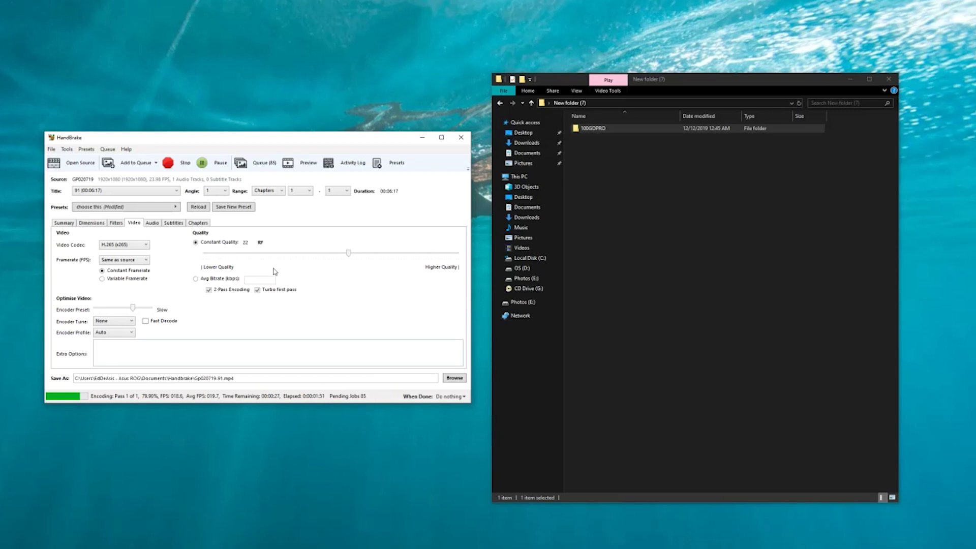
mouse_move(278, 260)
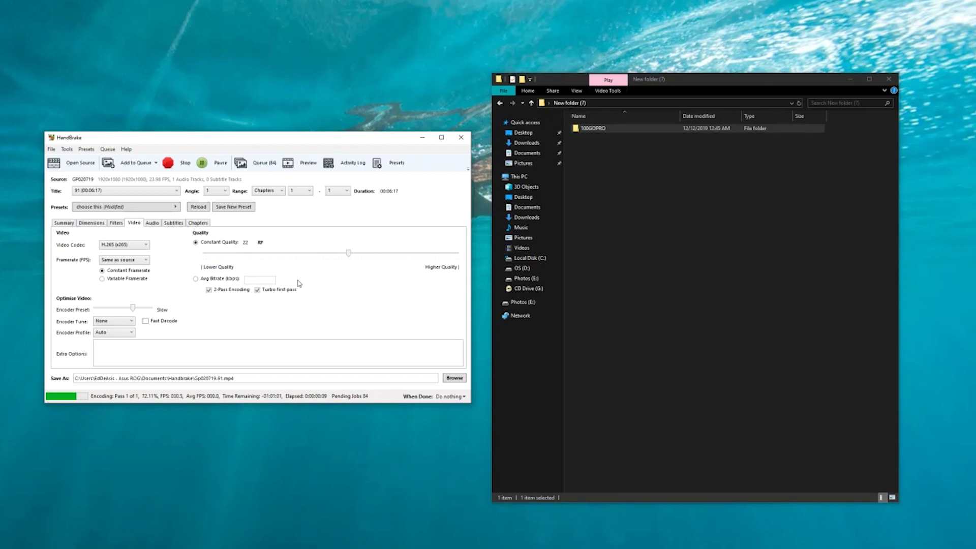
click(597, 131)
mouse_move(596, 133)
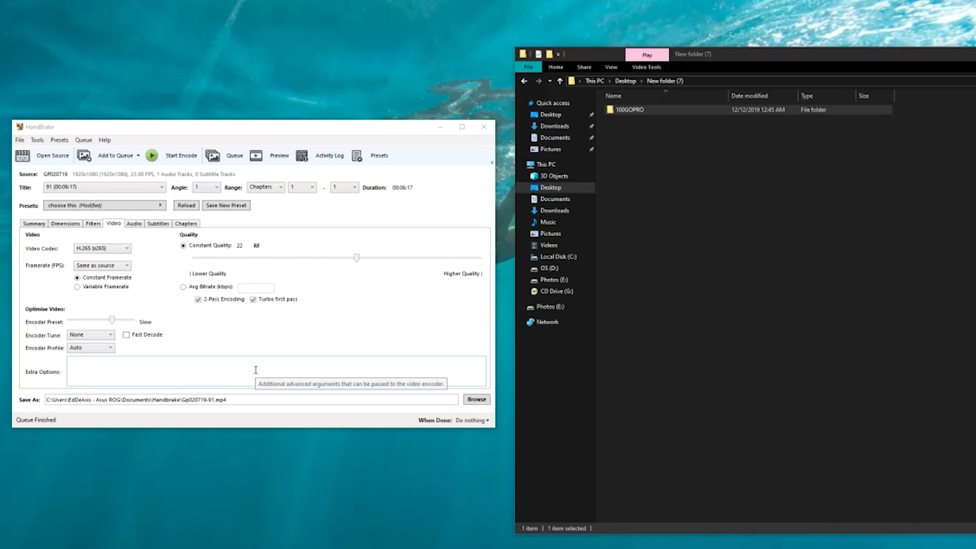
Open Documents in a second Explorer window to reach the Handbrake output folder.
right_click(558, 199)
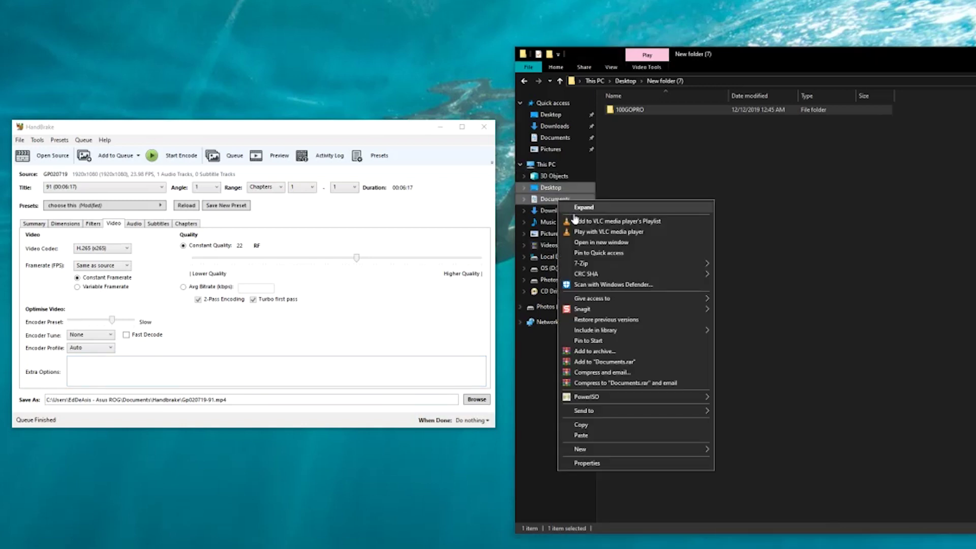
click(405, 274)
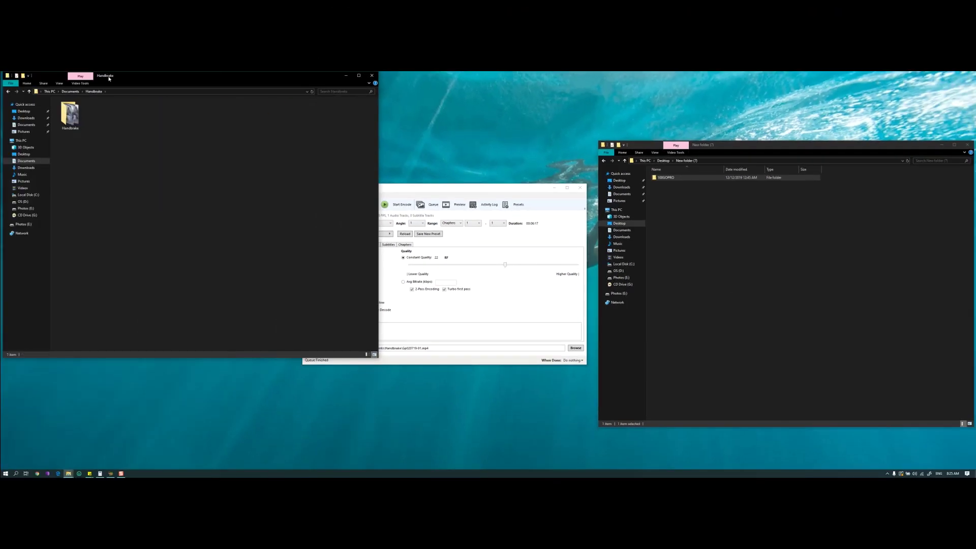
drag(108, 79, 296, 160)
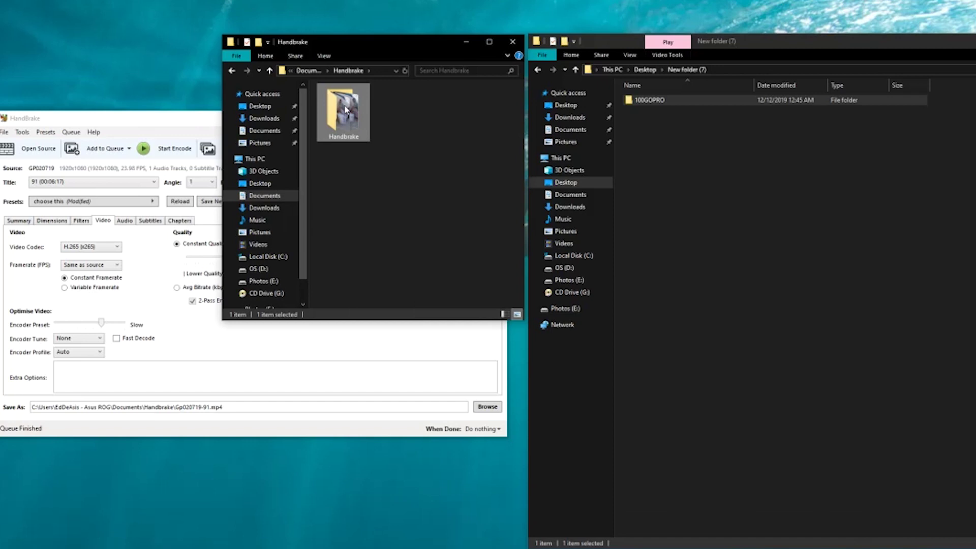
right_click(346, 109)
click(358, 412)
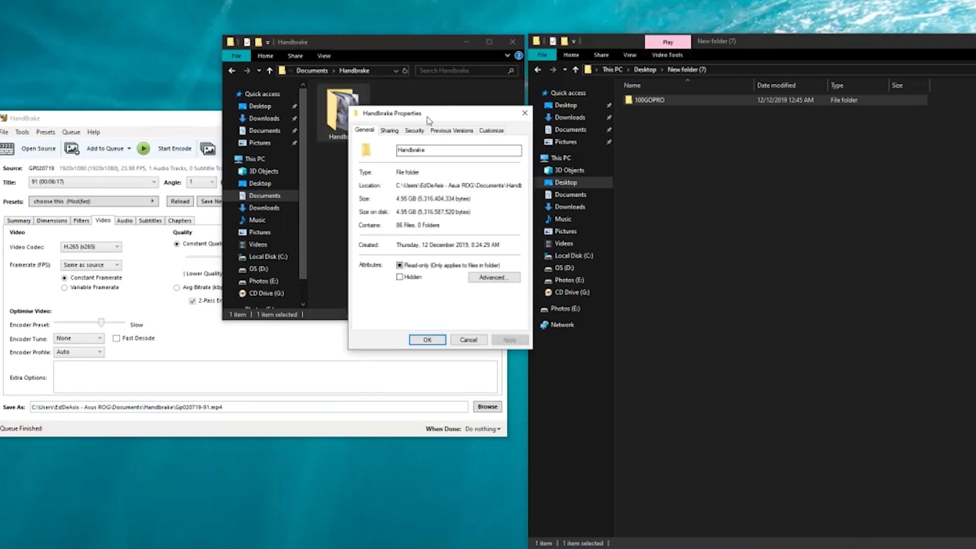
drag(443, 120, 421, 181)
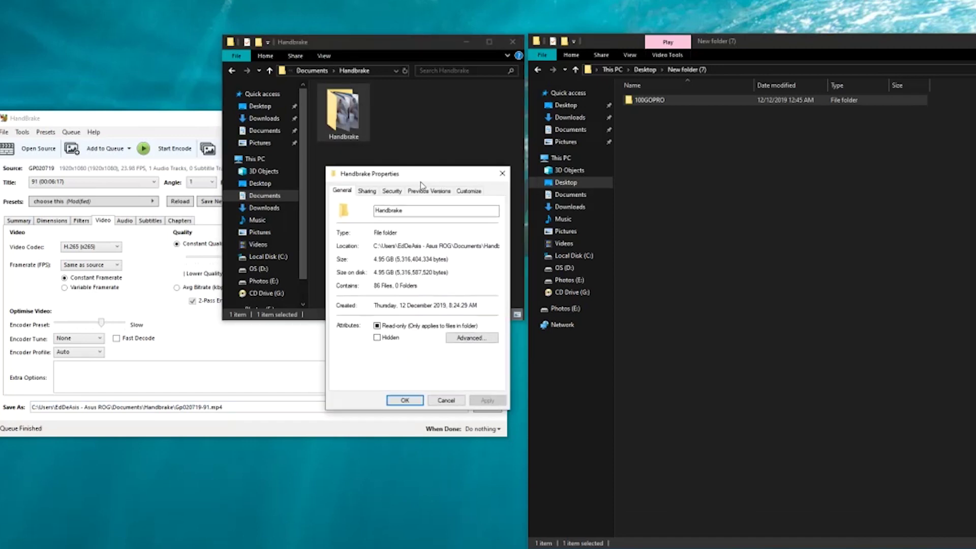
right_click(647, 101)
click(677, 418)
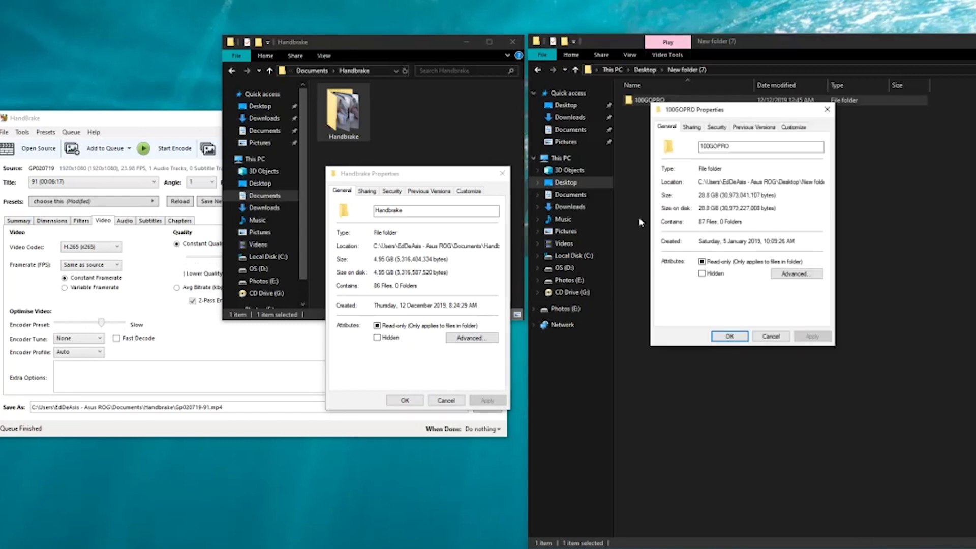
drag(700, 117, 579, 181)
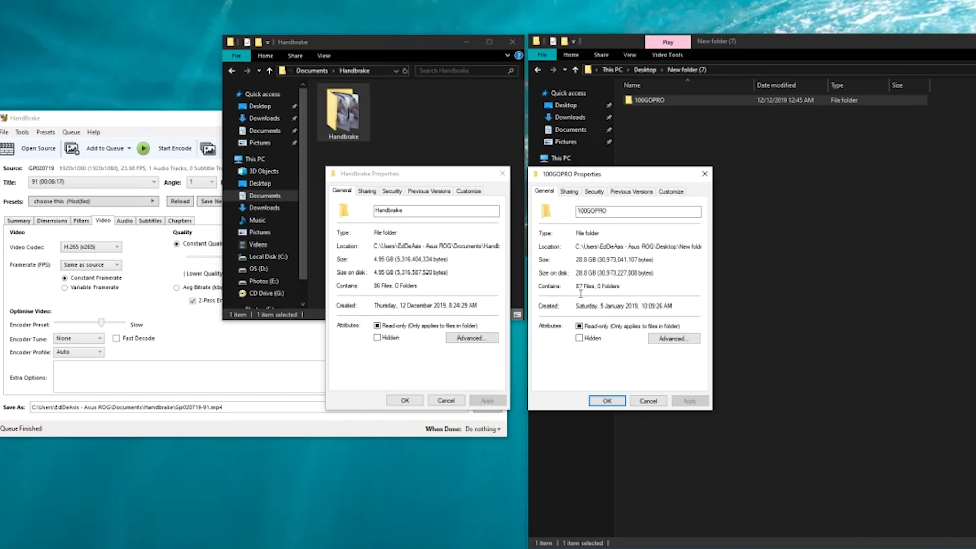
click(648, 400)
click(446, 400)
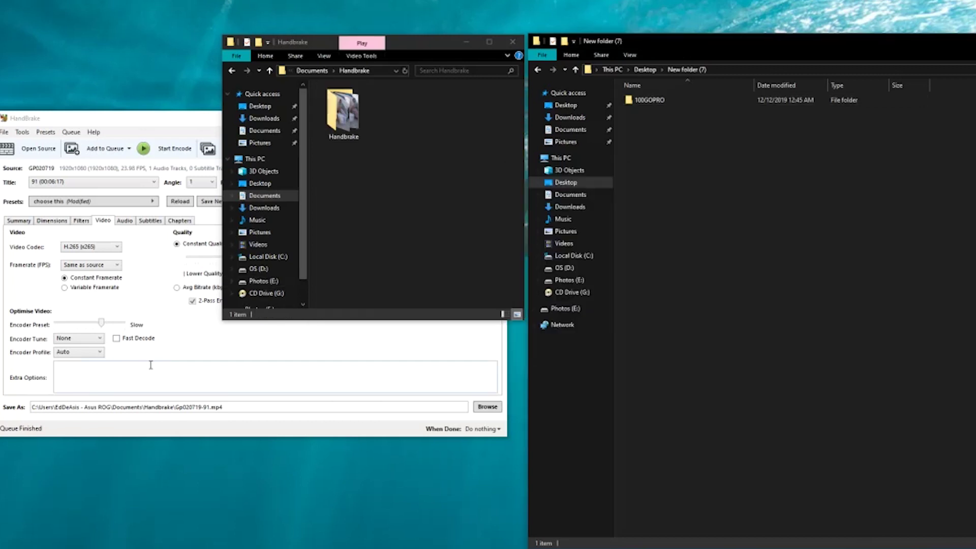
Open the 100GOPRO originals folder and the inner Handbrake output folder side by side.
click(649, 102)
click(399, 276)
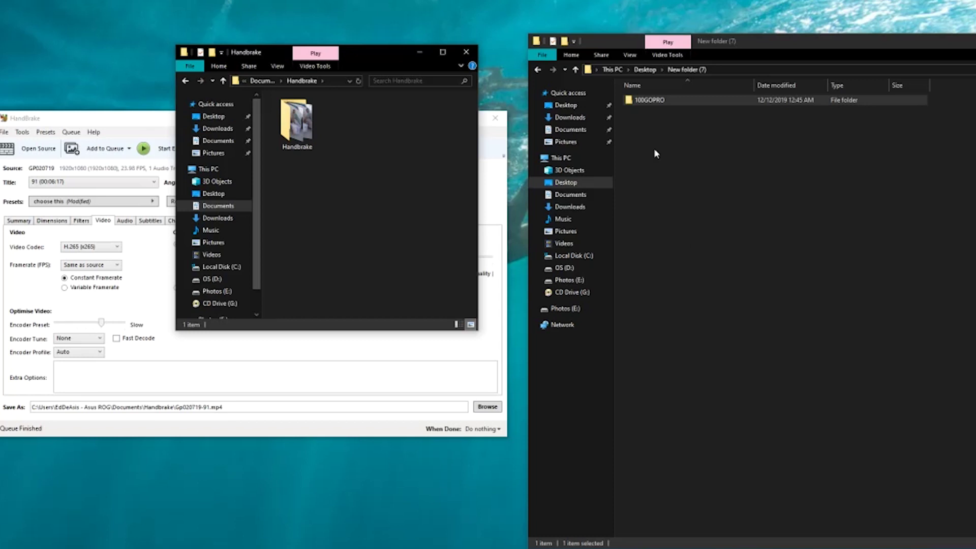
double_click(658, 101)
double_click(297, 122)
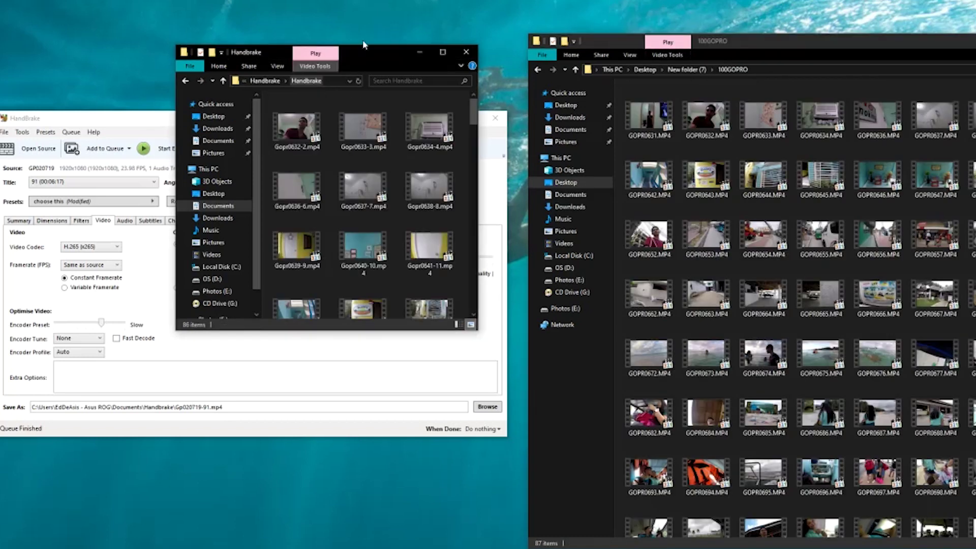
double_click(366, 44)
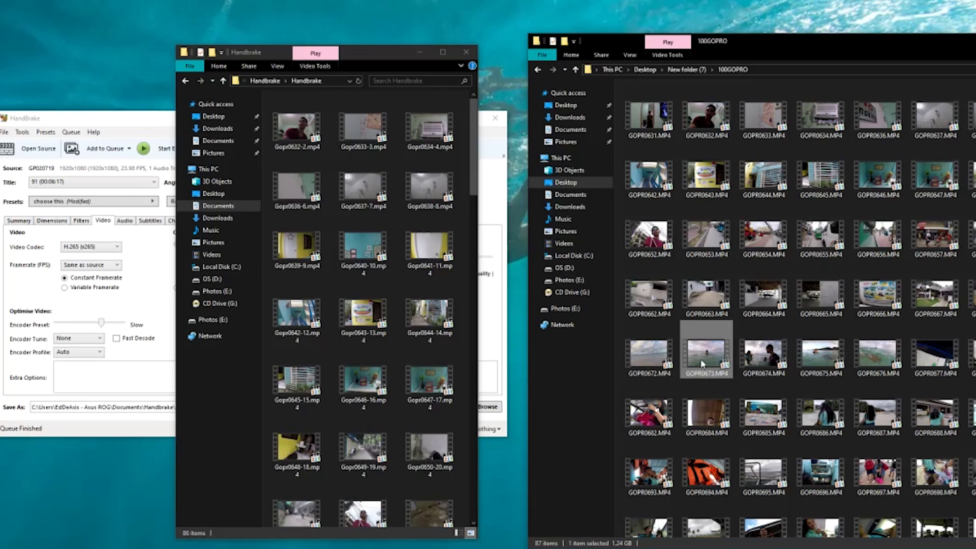
Select GOPR0676, then the encoded Gopr0676-46 file, and return to the original clip.
click(885, 364)
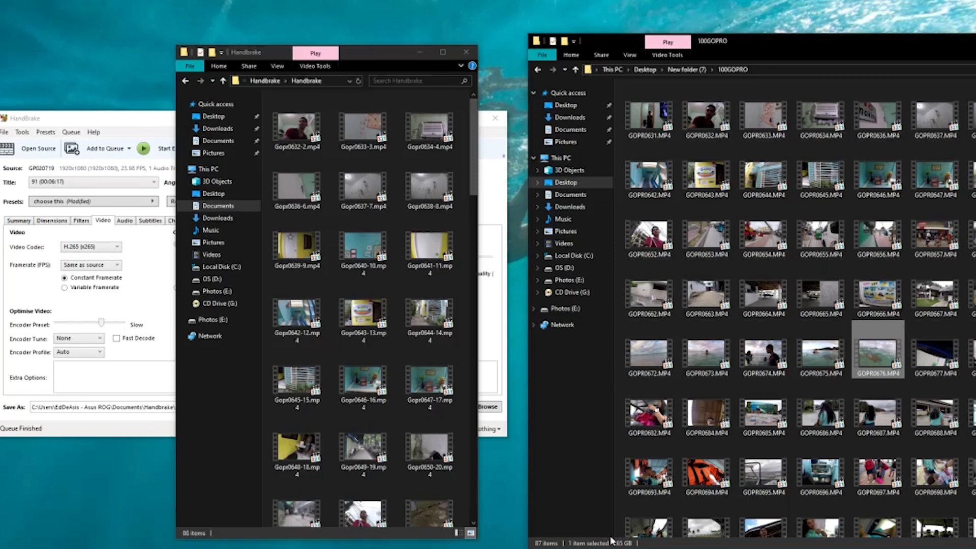
scroll(350, 187, down, 10)
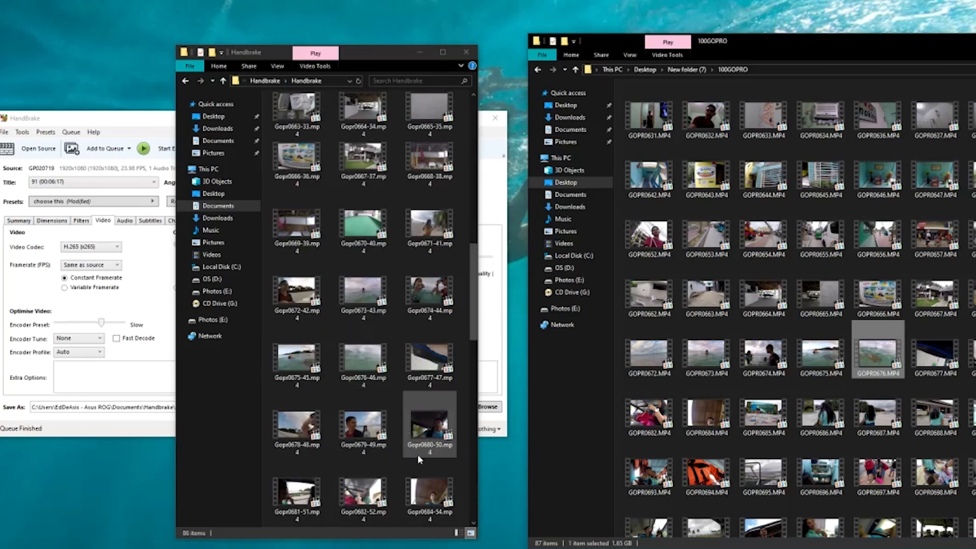
click(355, 380)
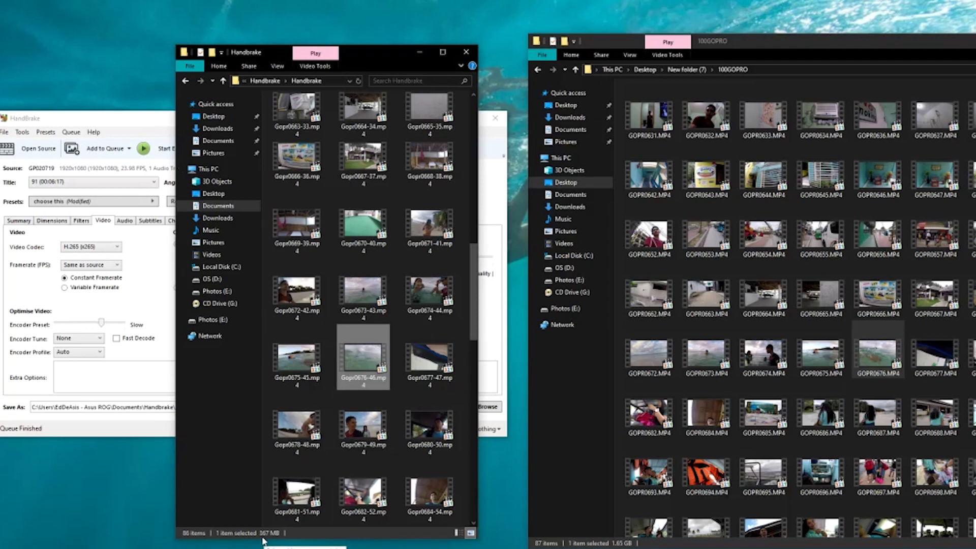
click(881, 360)
Play original GOPR0676 in the default player and encoded Gopr0676-46 in VLC together.
double_click(881, 359)
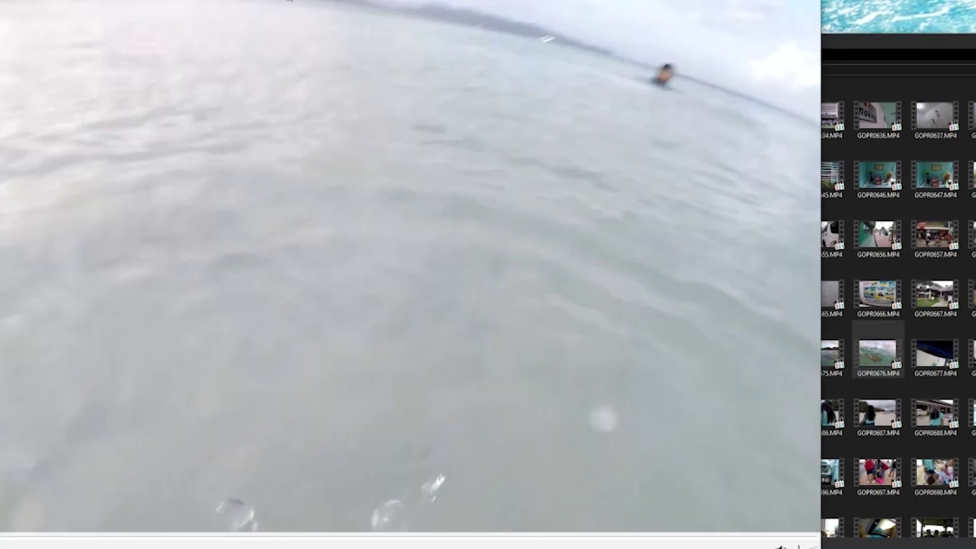
key(space)
right_click(337, 316)
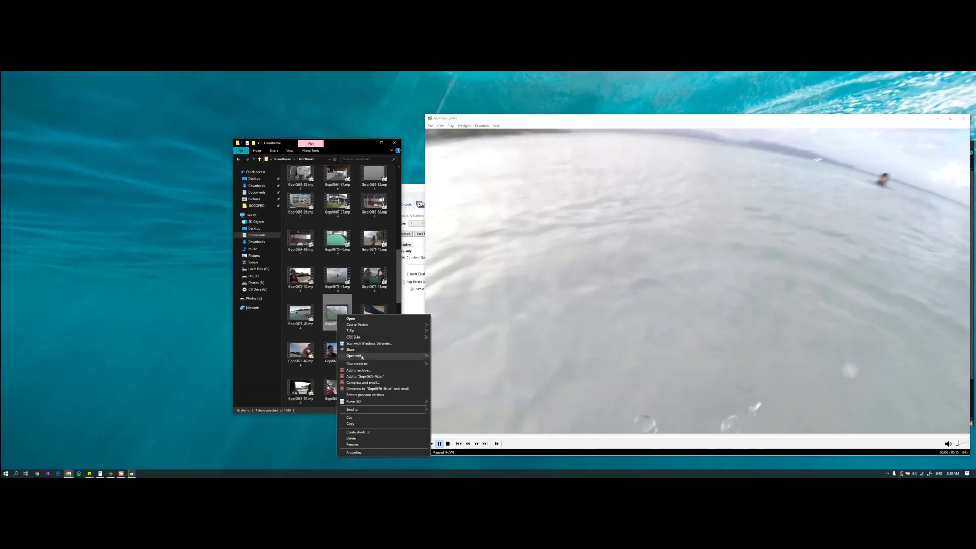
mouse_move(402, 350)
click(437, 373)
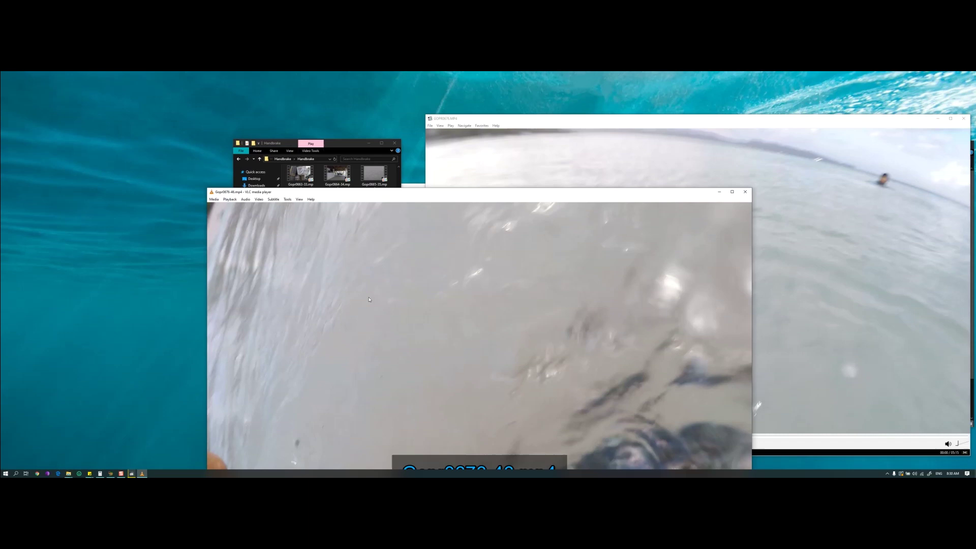
key(space)
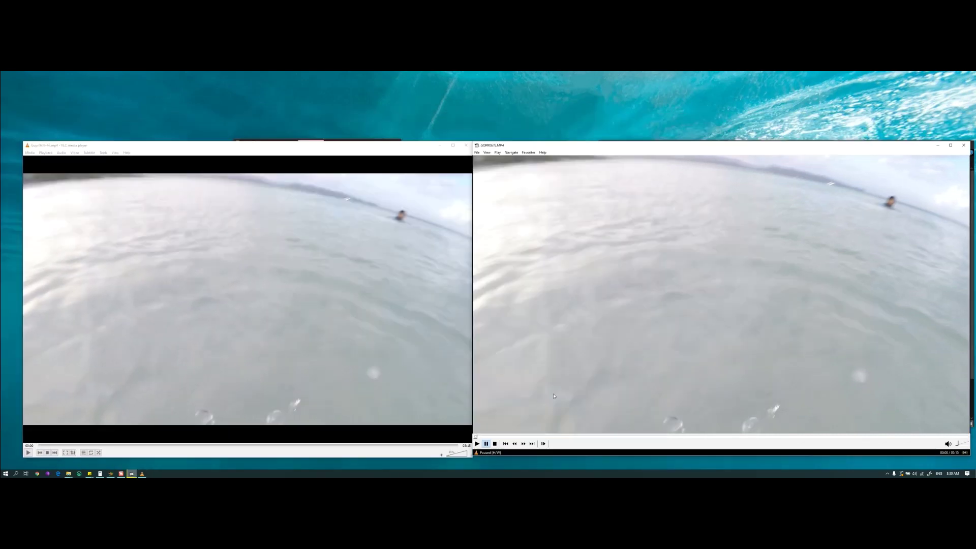
click(398, 389)
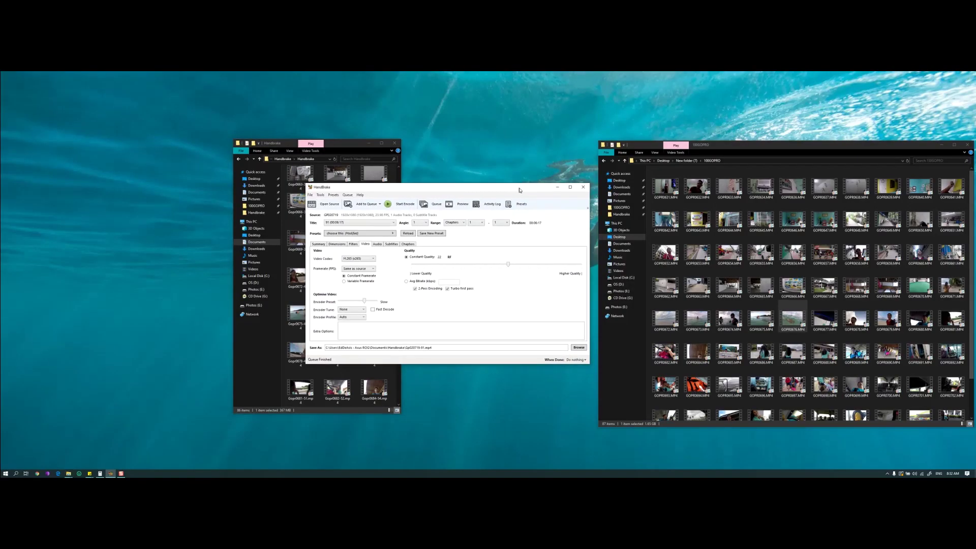
Open the Properties of GOPR0676.MP4 and the encoded Gopr0676-46.mp4.
drag(519, 190, 527, 190)
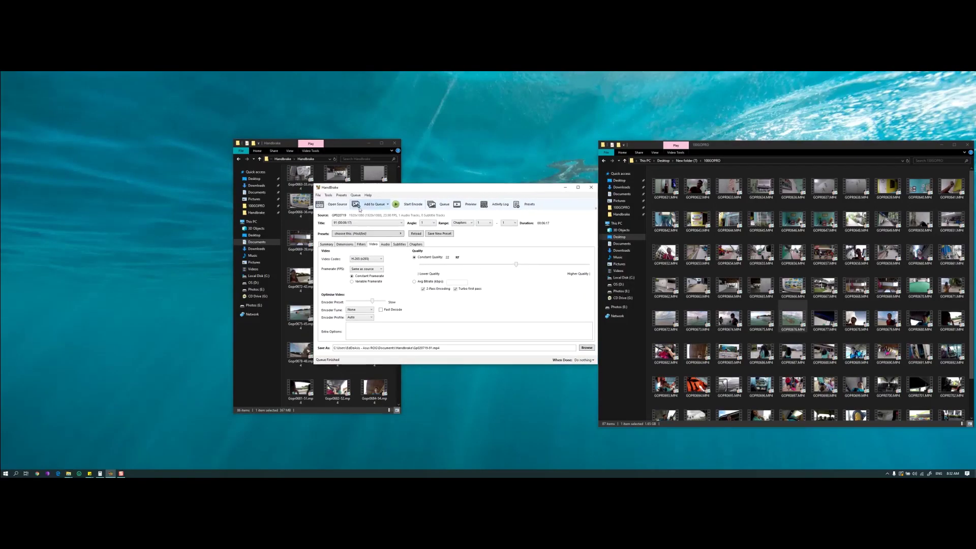
click(337, 313)
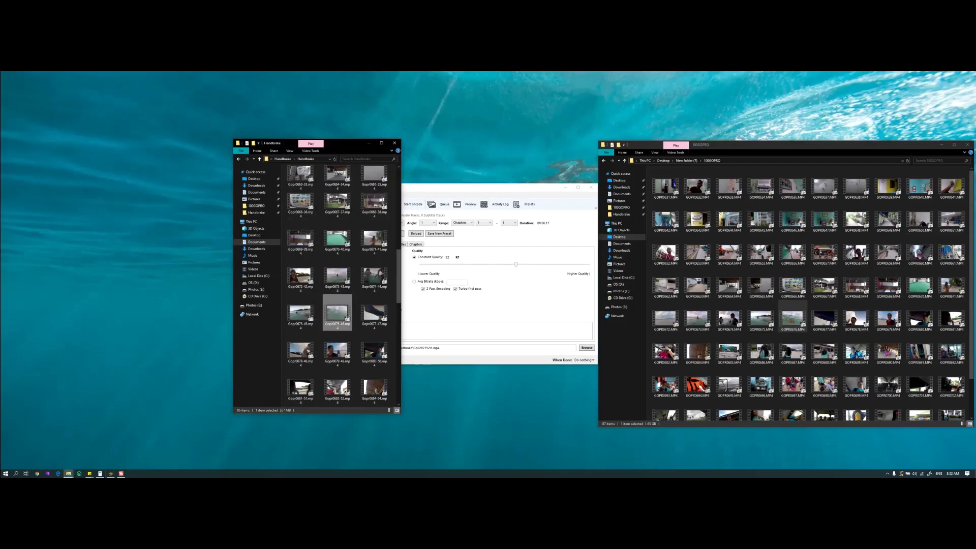
click(796, 321)
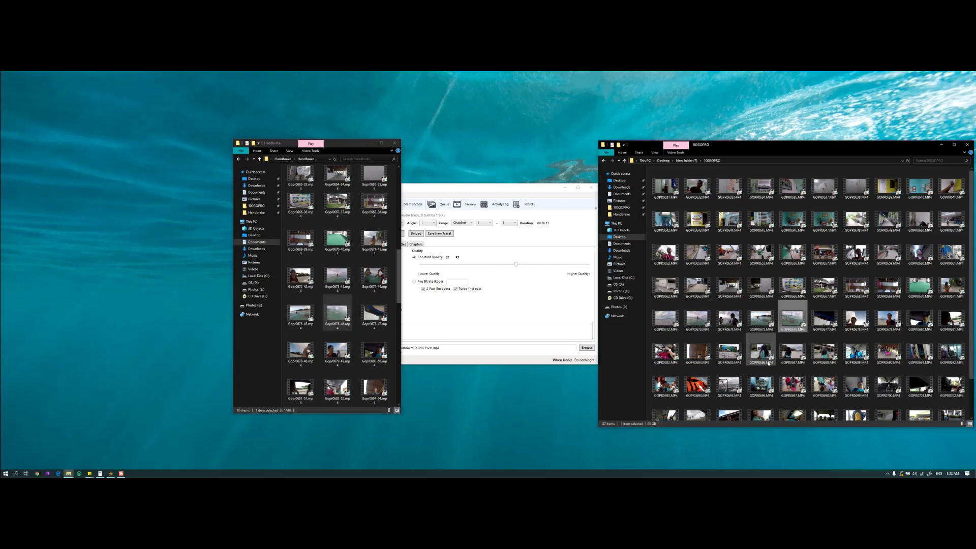
right_click(796, 328)
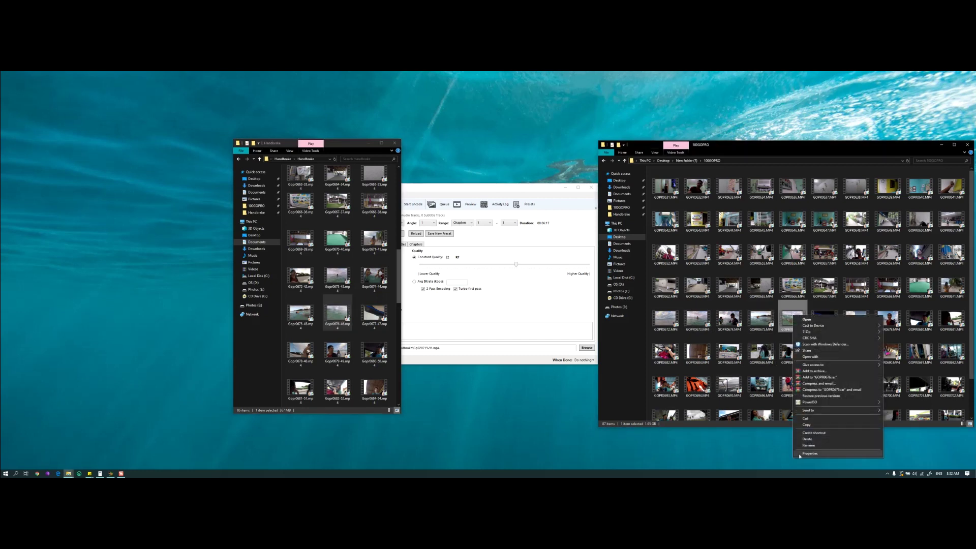
click(813, 454)
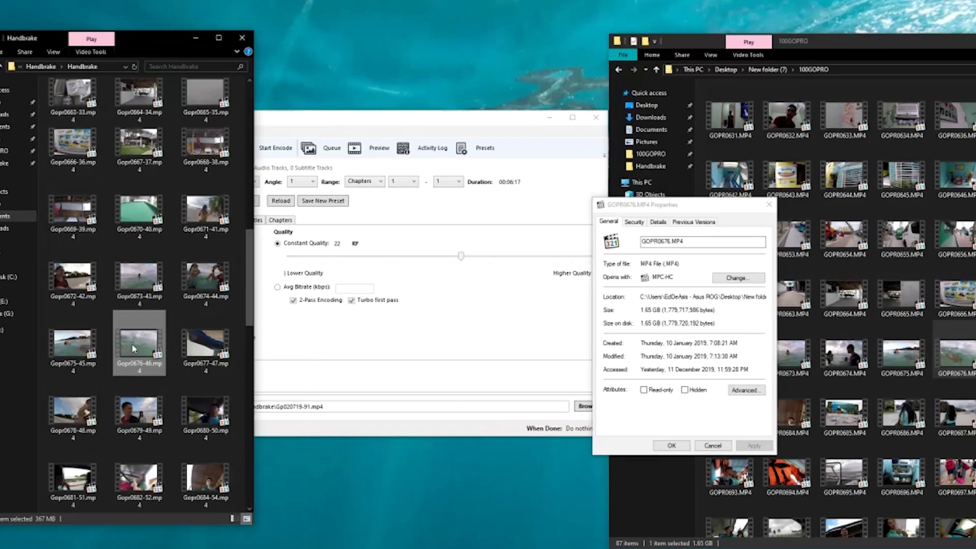
right_click(333, 312)
click(349, 438)
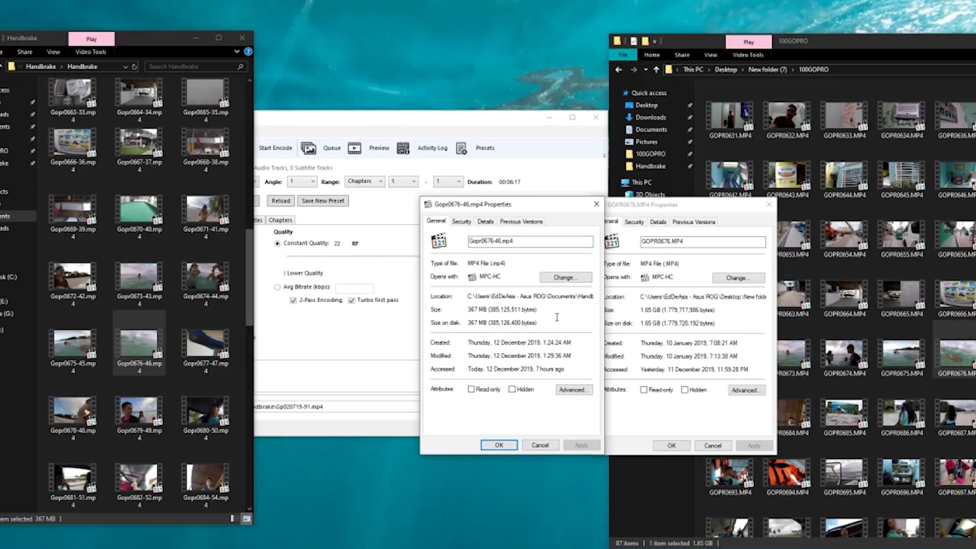
Place the two Properties dialogs side by side to compare 1.65 GB with 367 MB.
drag(508, 204, 493, 206)
click(655, 209)
drag(655, 210, 653, 211)
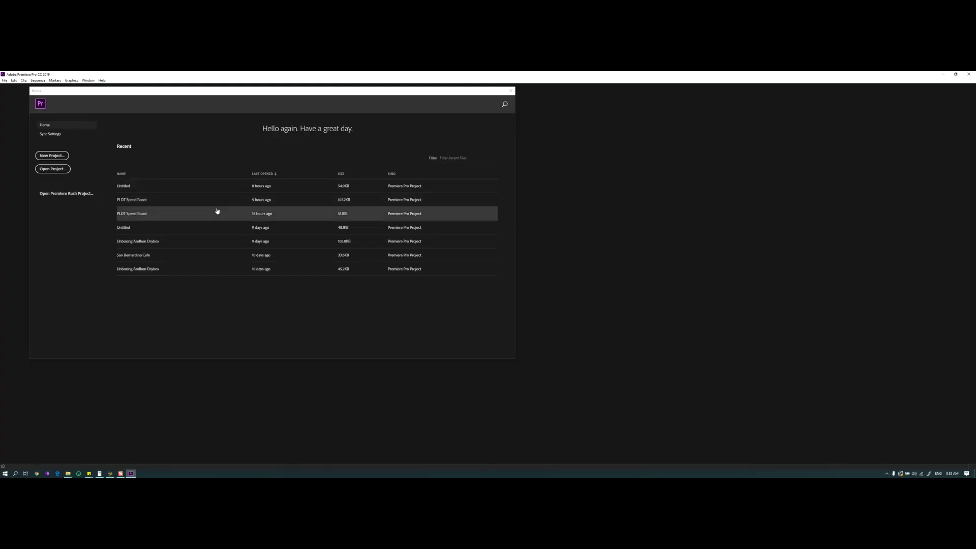
Open the Untitled project, import GOPR0676.MP4 and drop Gopr0676-46.mp4 onto the timeline.
click(153, 186)
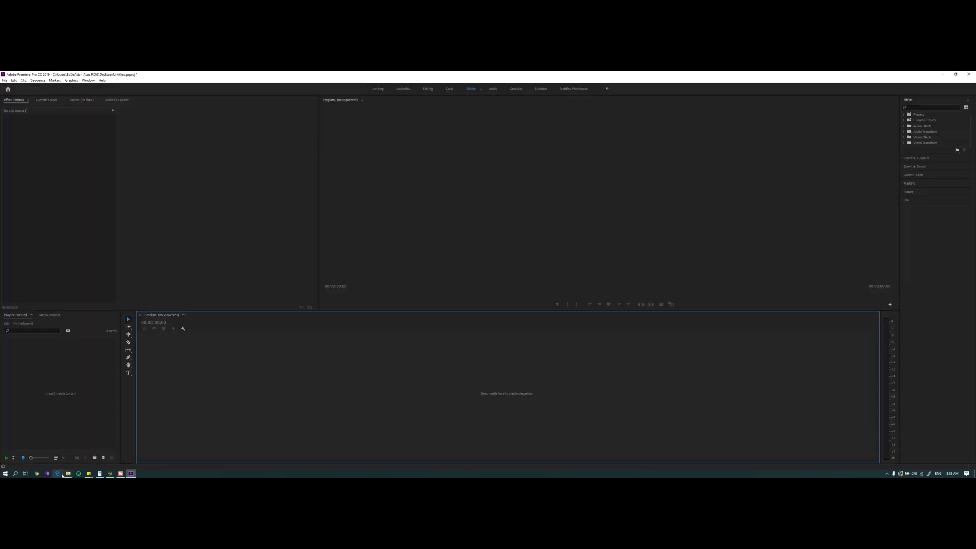
mouse_move(68, 474)
click(85, 455)
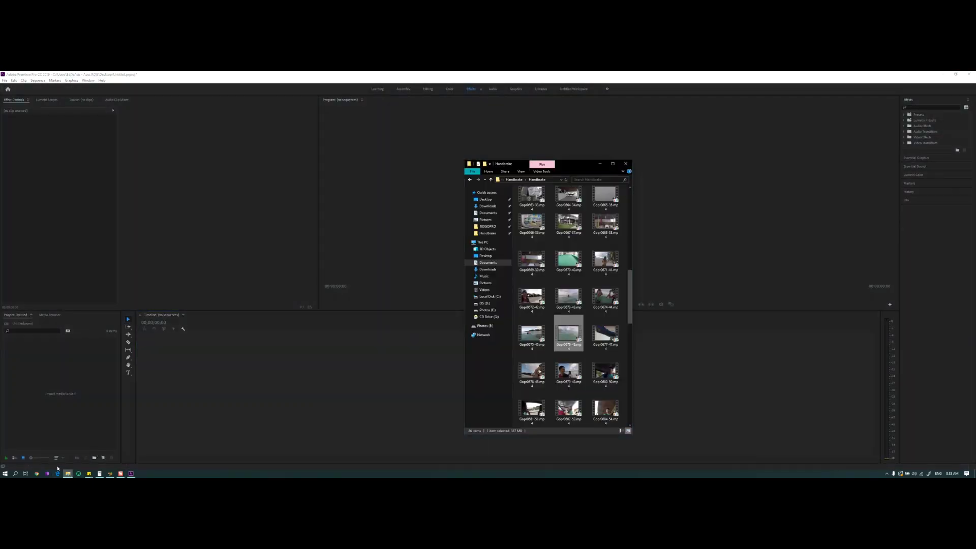
click(53, 455)
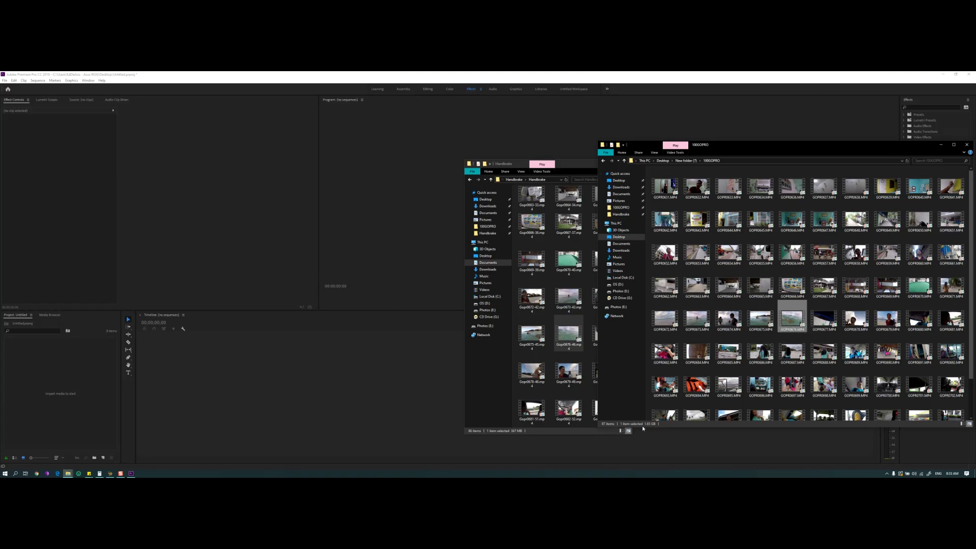
drag(791, 318, 145, 356)
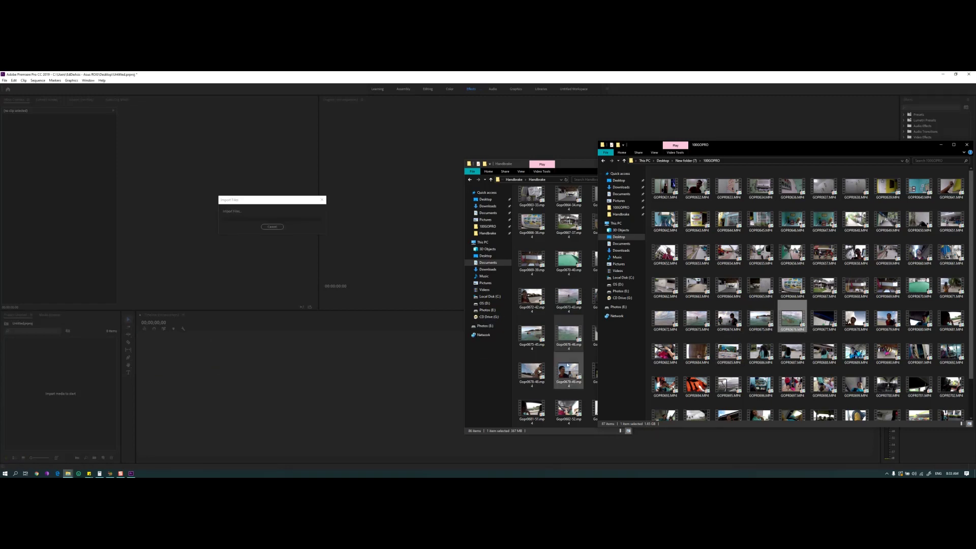
click(568, 340)
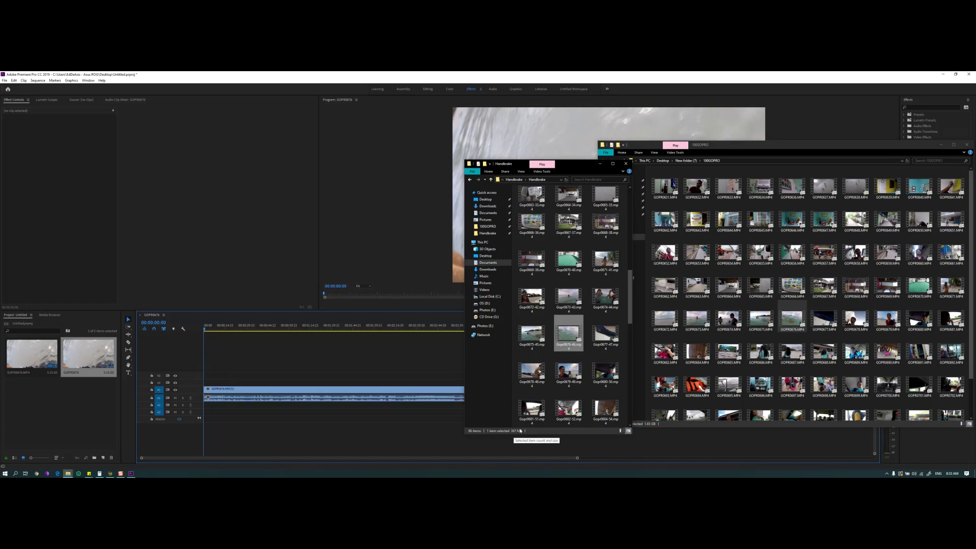
drag(571, 344, 213, 382)
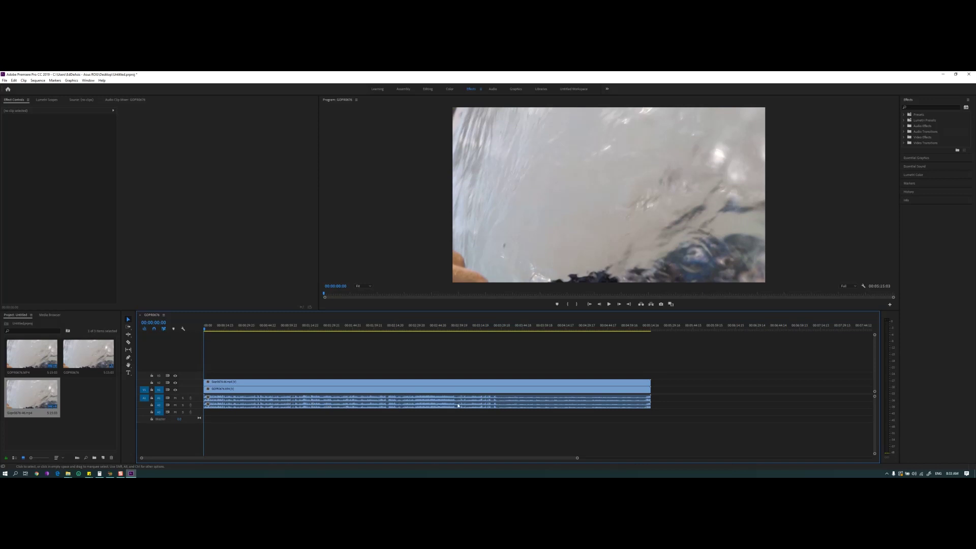
Apply a distinct label colour to the timeline clip, then inspect each clip in Effect Controls.
right_click(218, 382)
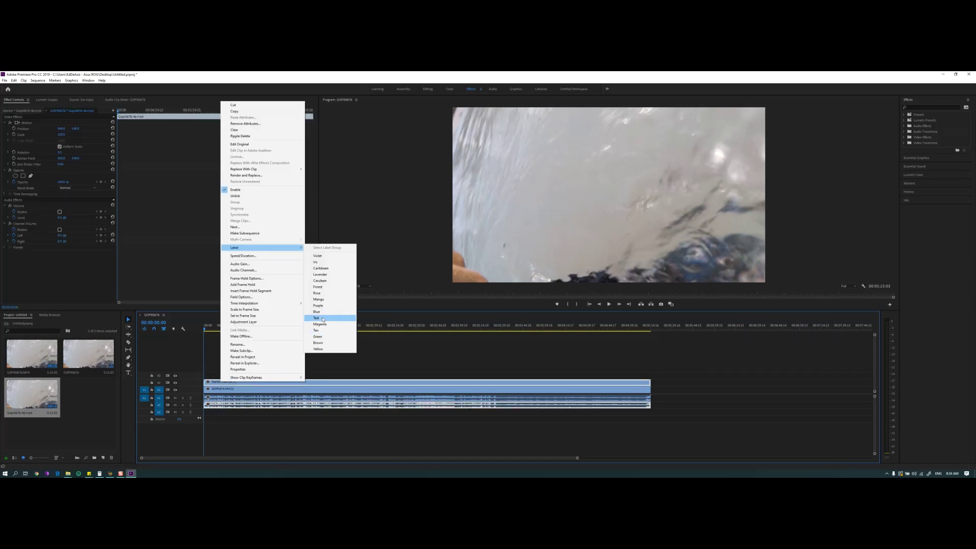
click(310, 338)
click(281, 364)
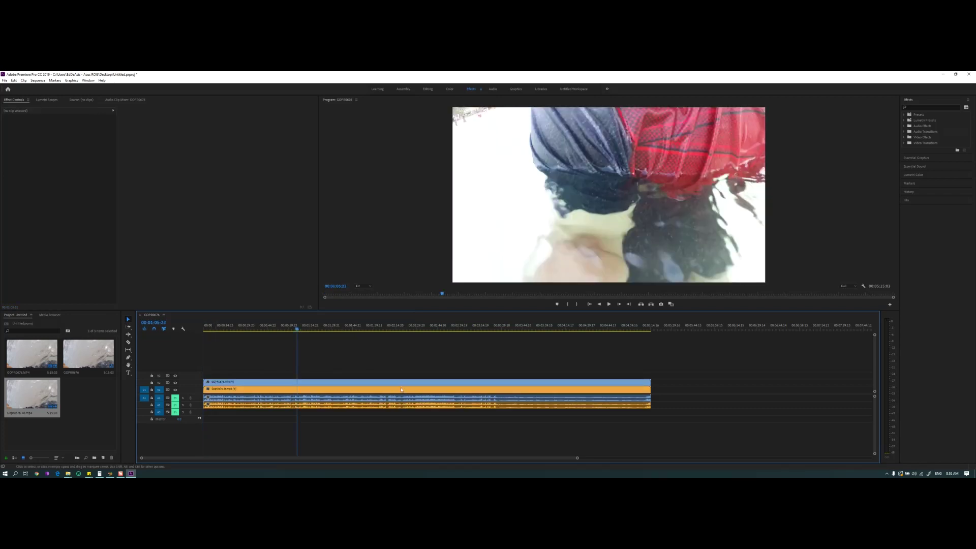
click(302, 384)
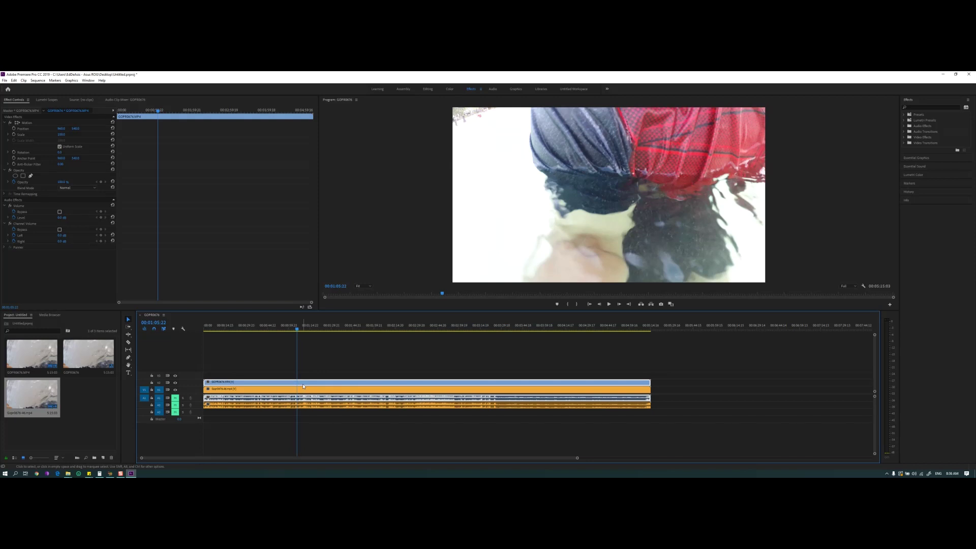
click(300, 392)
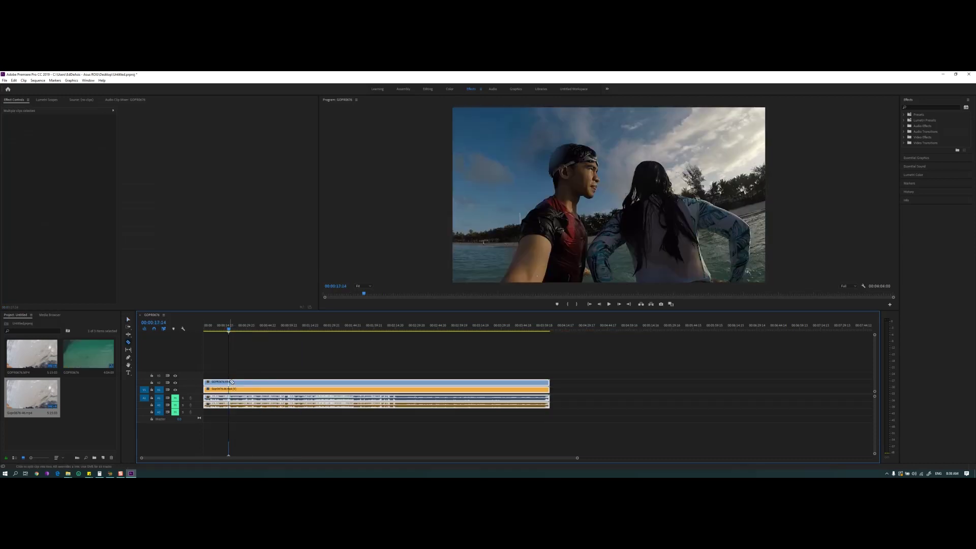
Cut the upper clip and delete alternating pieces to leave regular gaps.
click(229, 382)
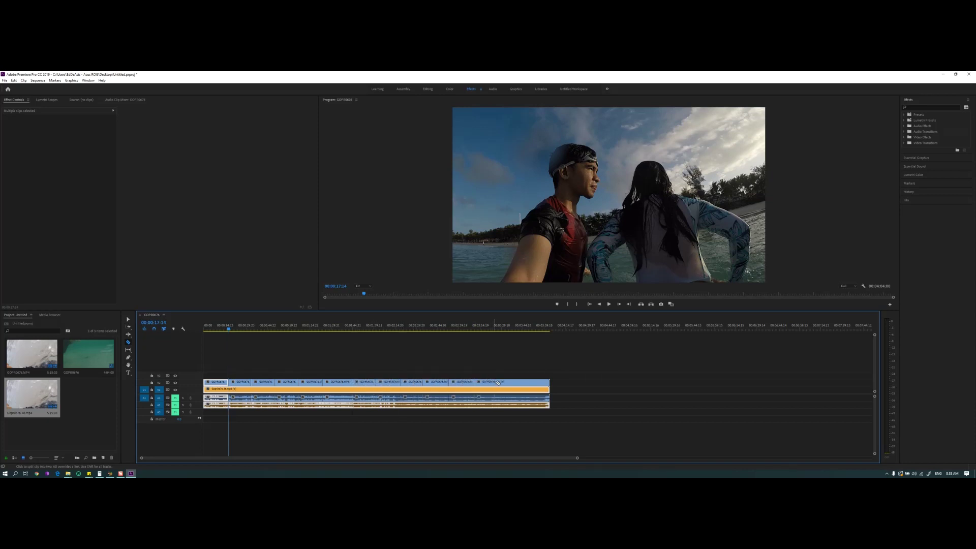
click(524, 382)
click(246, 383)
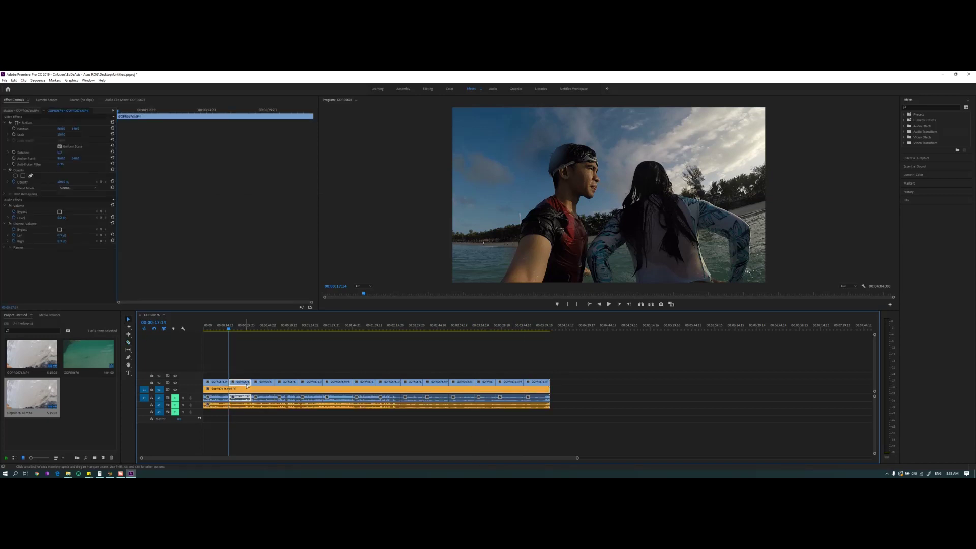
key(Delete)
key(Delete)
click(329, 384)
key(Delete)
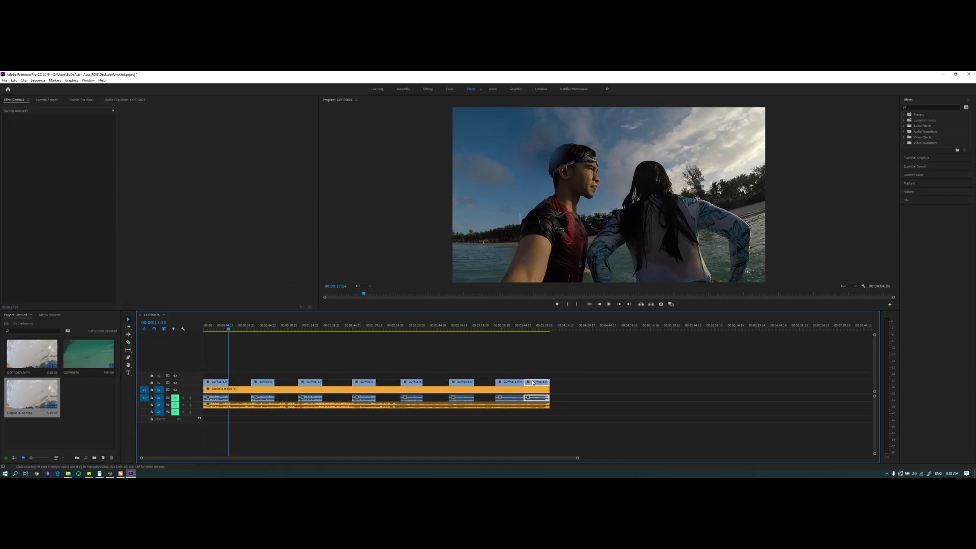
key(Delete)
Zoom the timeline in and set the playhead to 00:00:14:11.
key(=)
click(226, 329)
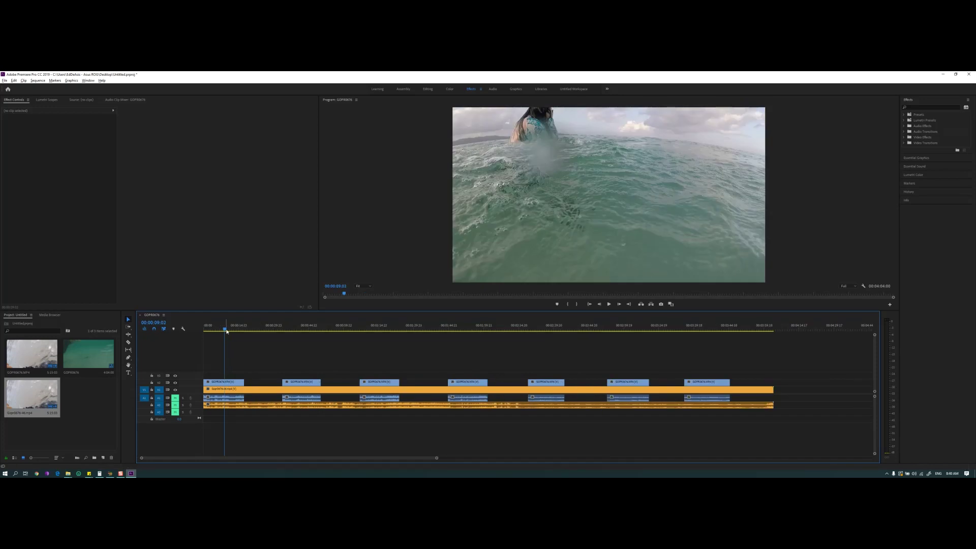
key(=)
key(=)
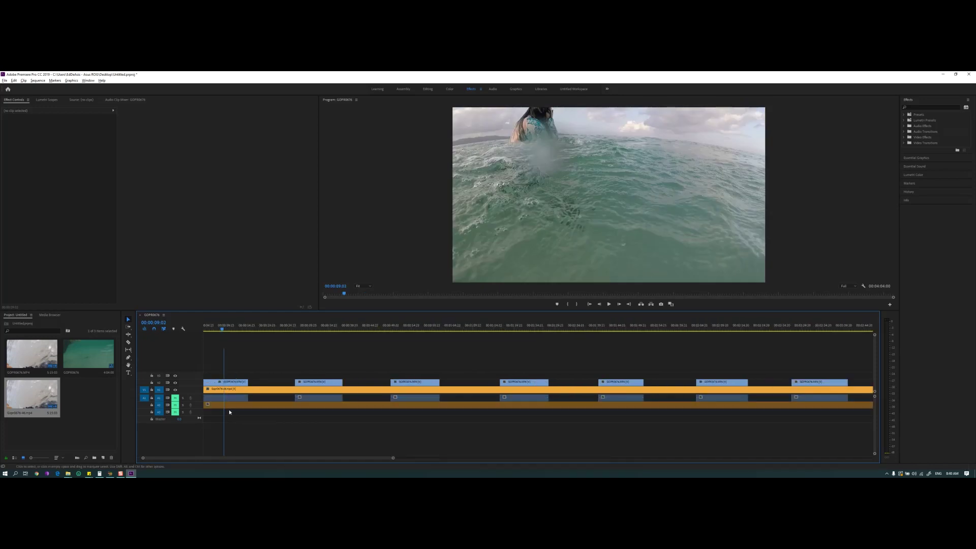
click(237, 326)
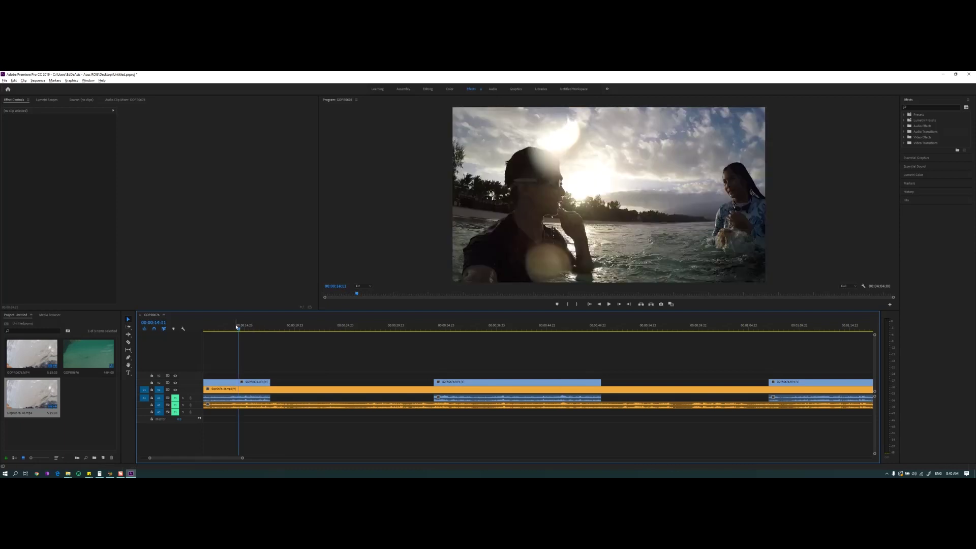
Play the gapped sequence, skipping to about 31 and 48 seconds and later, then jump to its end.
key(space)
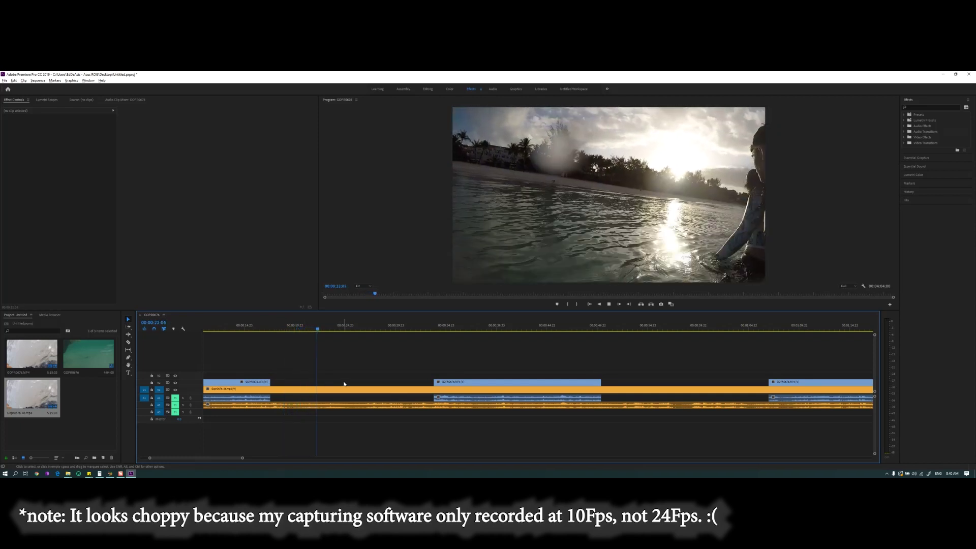
click(412, 326)
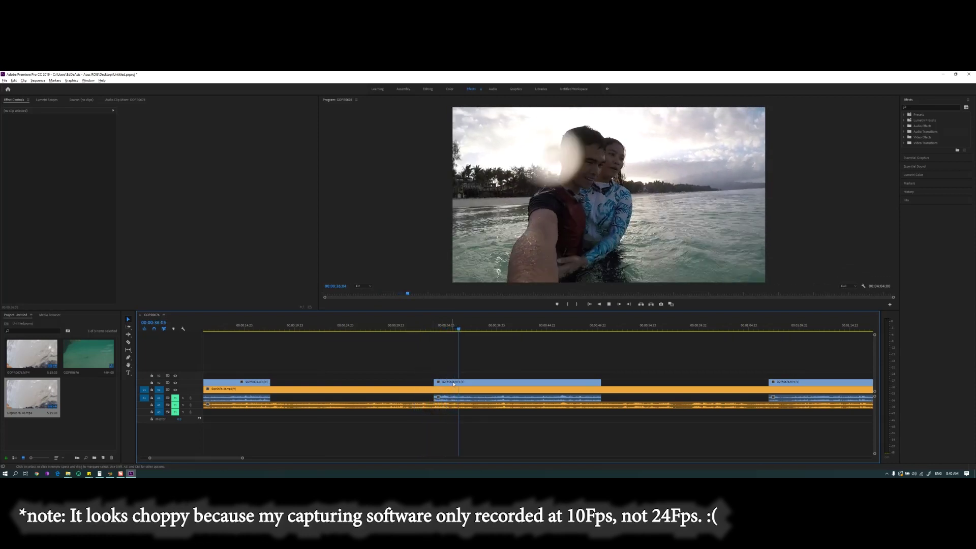
click(586, 331)
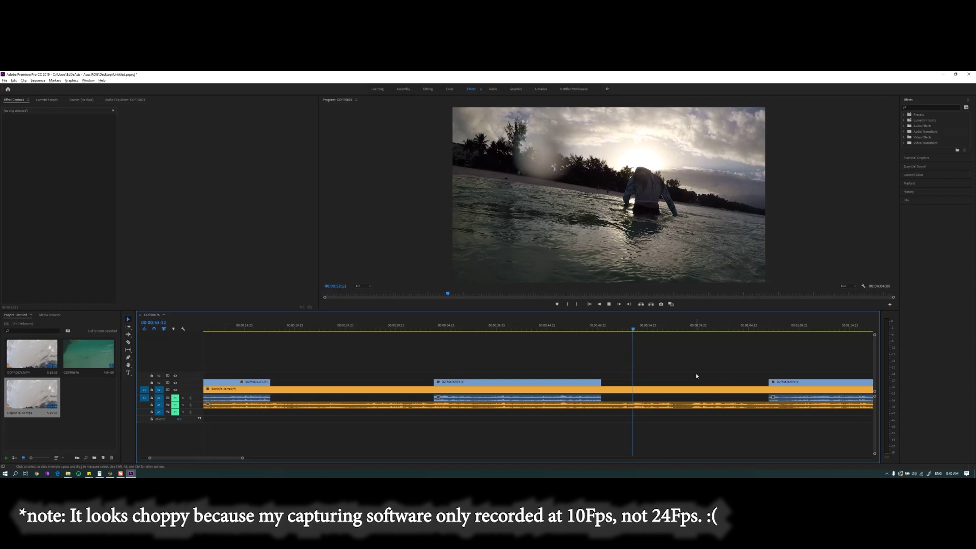
scroll(696, 376, down, 3)
scroll(559, 351, up, 2)
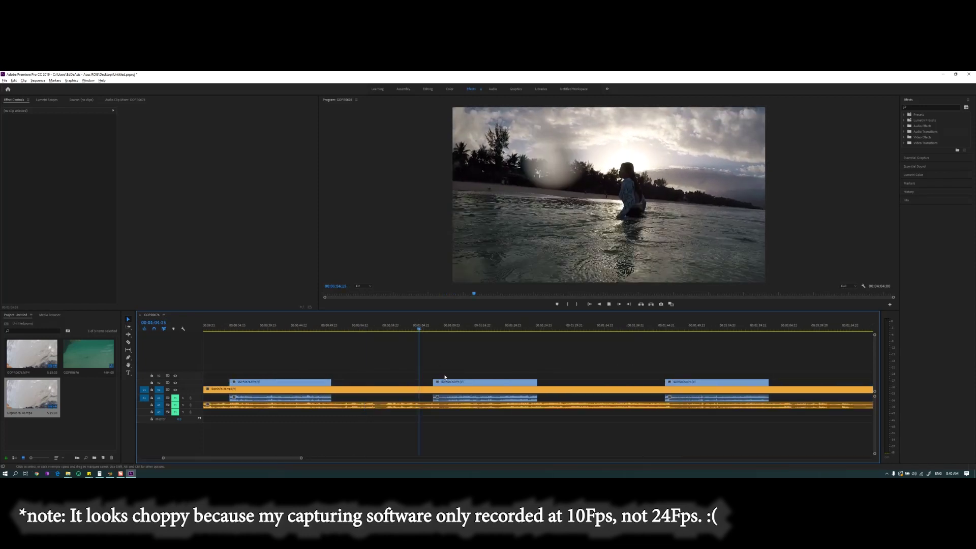
scroll(452, 366, up, 2)
click(562, 328)
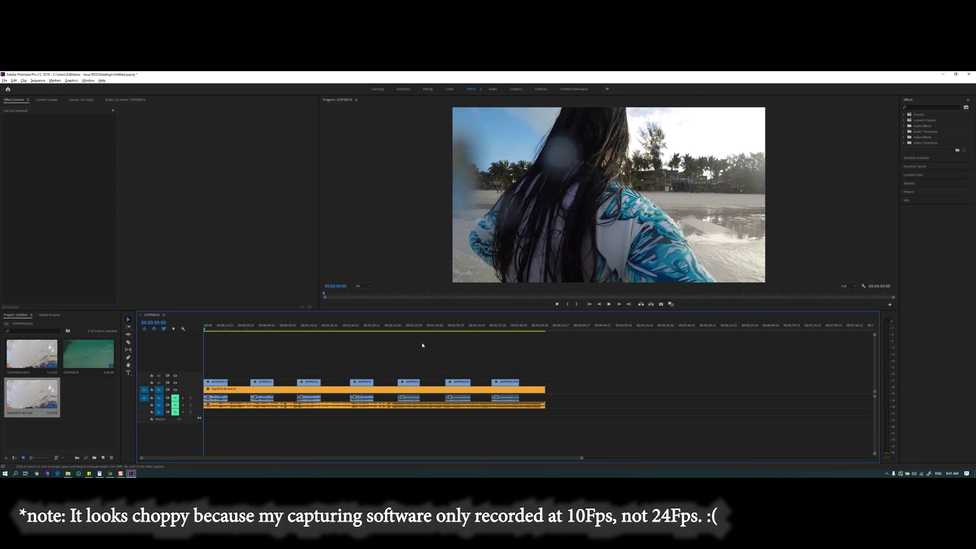
key(End)
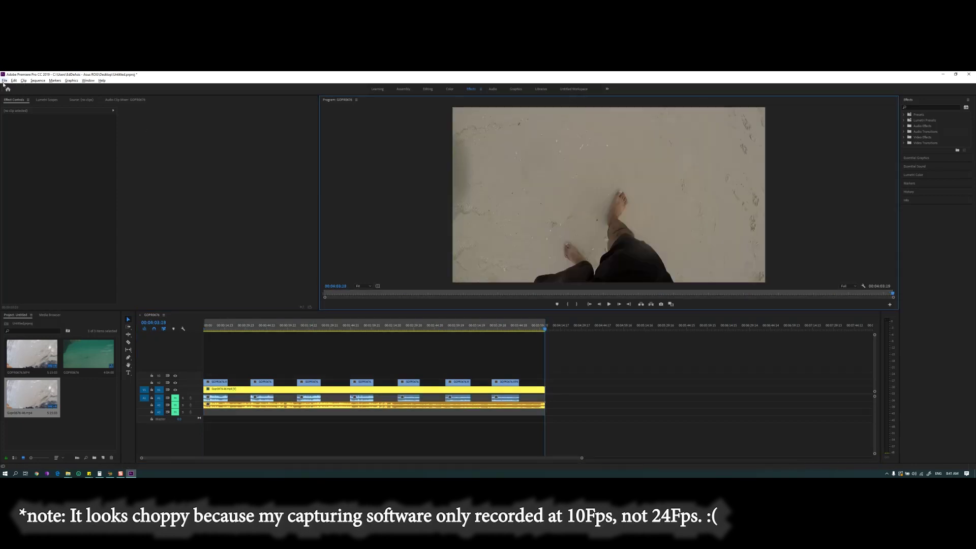
Export the GOPR0676 sequence from Premiere Pro as an H.264 test video file.
click(4, 81)
mouse_move(51, 250)
click(111, 252)
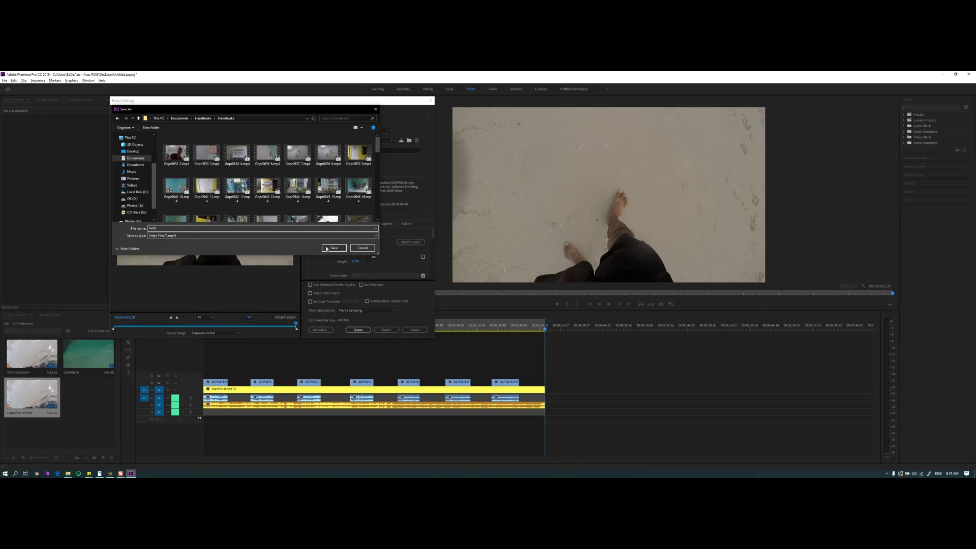
click(334, 248)
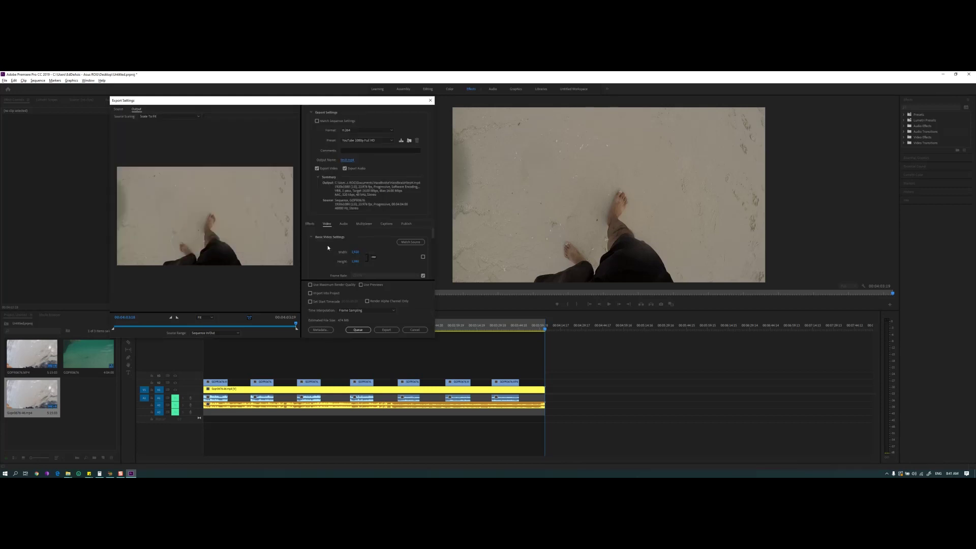
click(384, 329)
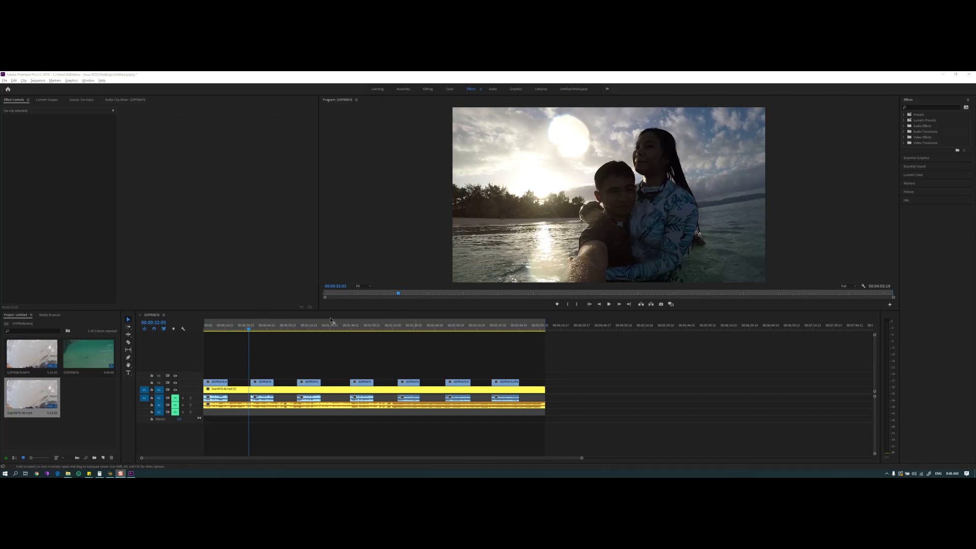
Play testt.mp4 from the Handbrake folder in MPC-HC, rewinding to about nine seconds.
mouse_move(100, 473)
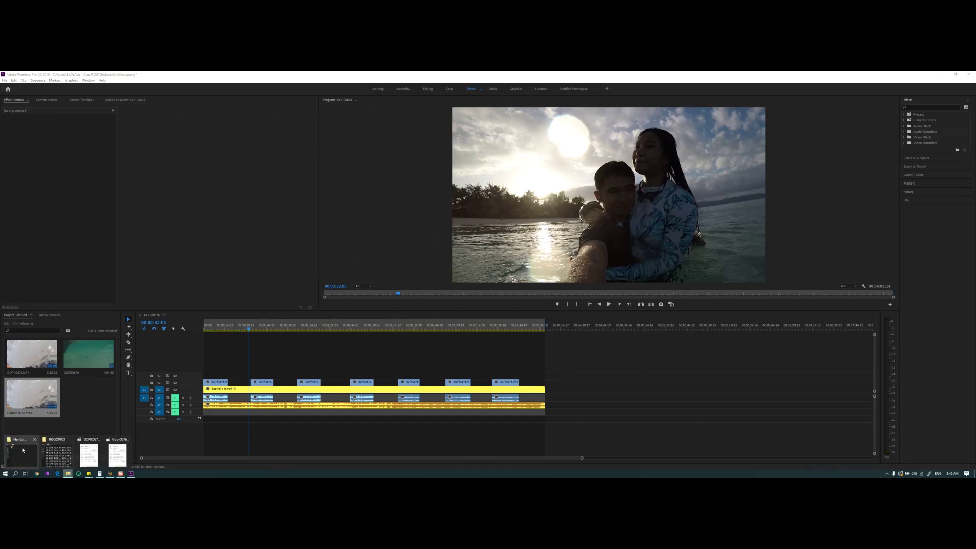
click(118, 451)
double_click(419, 405)
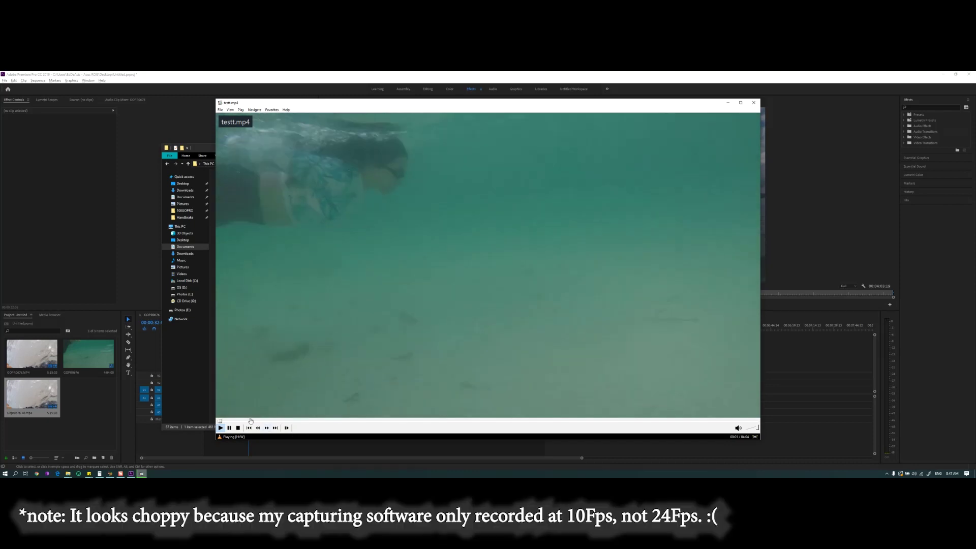
click(238, 421)
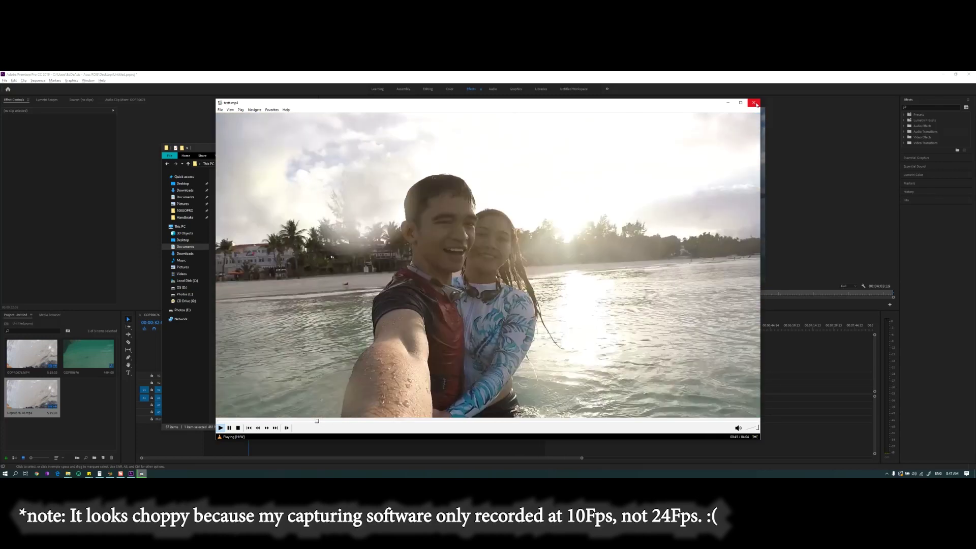
Close the player and show Properties for GOPR0676.MP4 and Gopr0676-46.mp4.
click(754, 102)
click(96, 463)
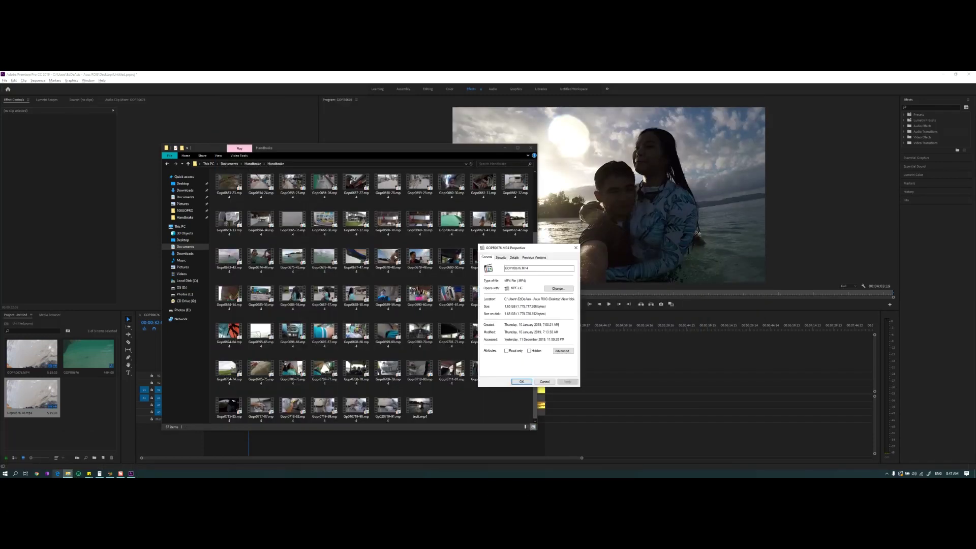
mouse_move(68, 473)
click(118, 456)
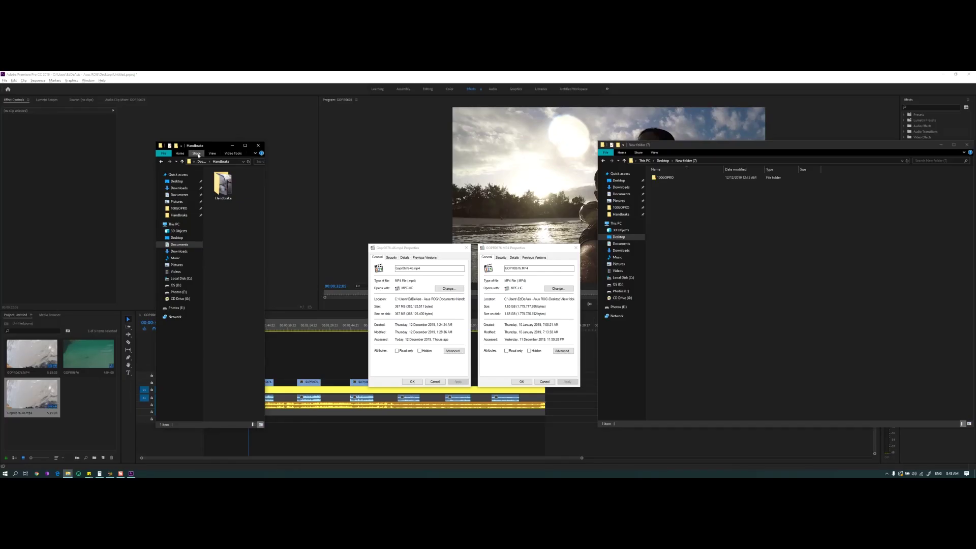
Arrange the Handbrake and New folder (7) windows side by side and check the Handbrake folder's size.
drag(201, 147, 303, 146)
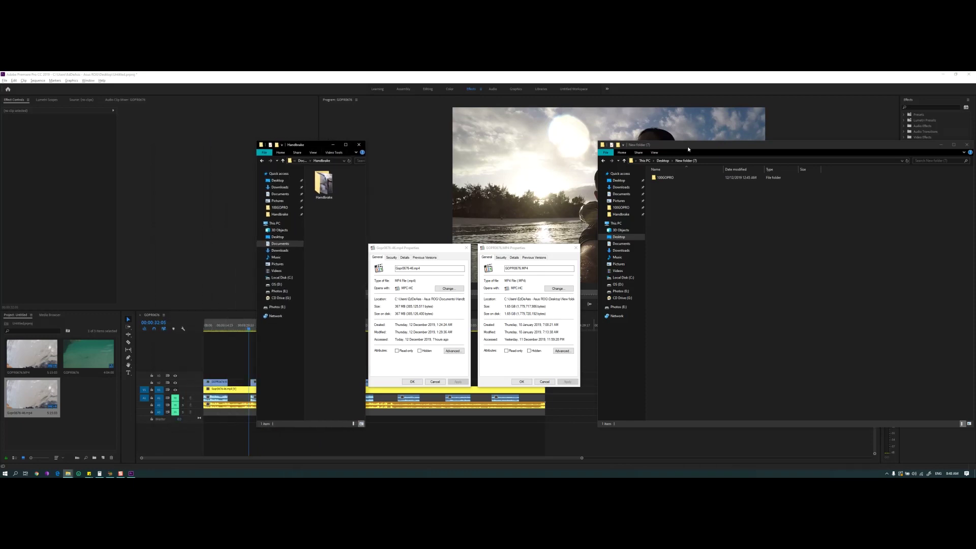
drag(762, 145, 748, 155)
drag(962, 299, 660, 269)
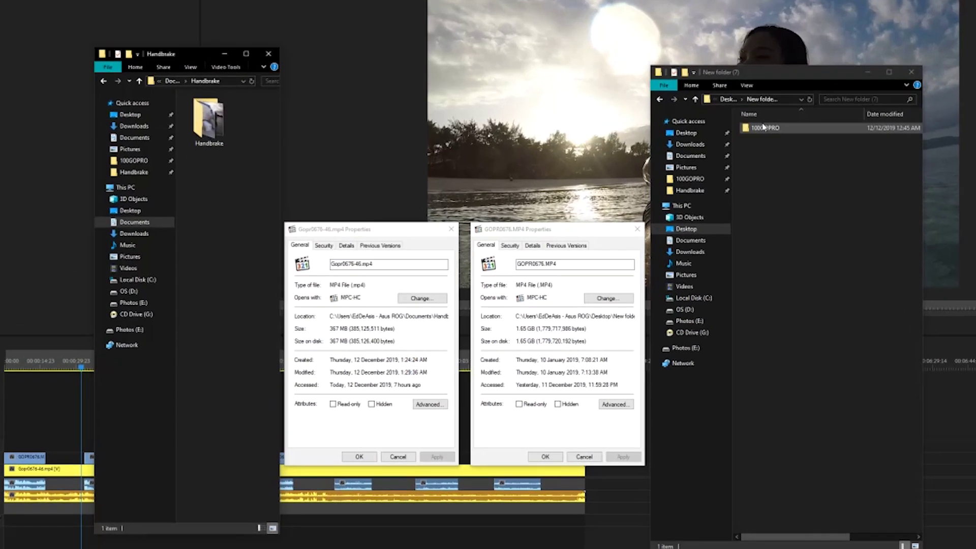
click(654, 190)
click(209, 121)
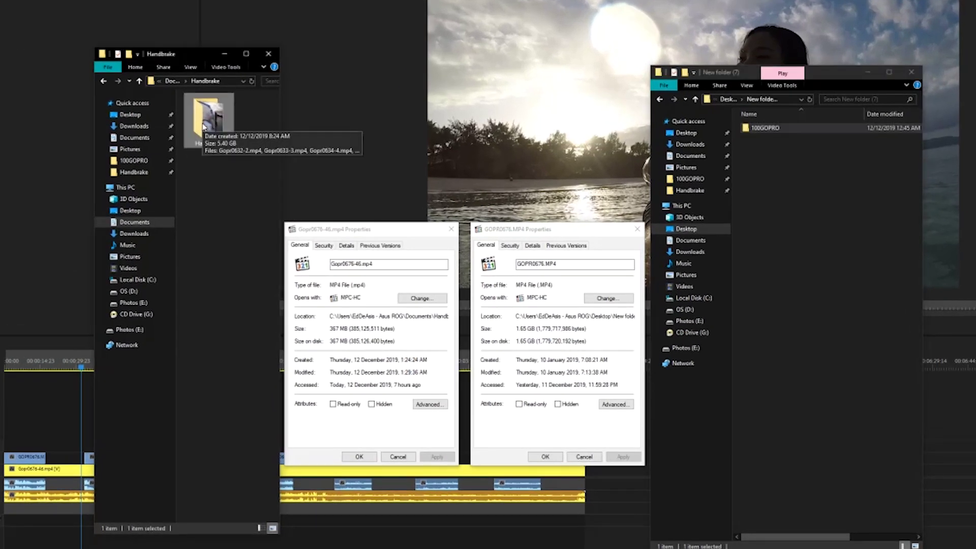
click(510, 355)
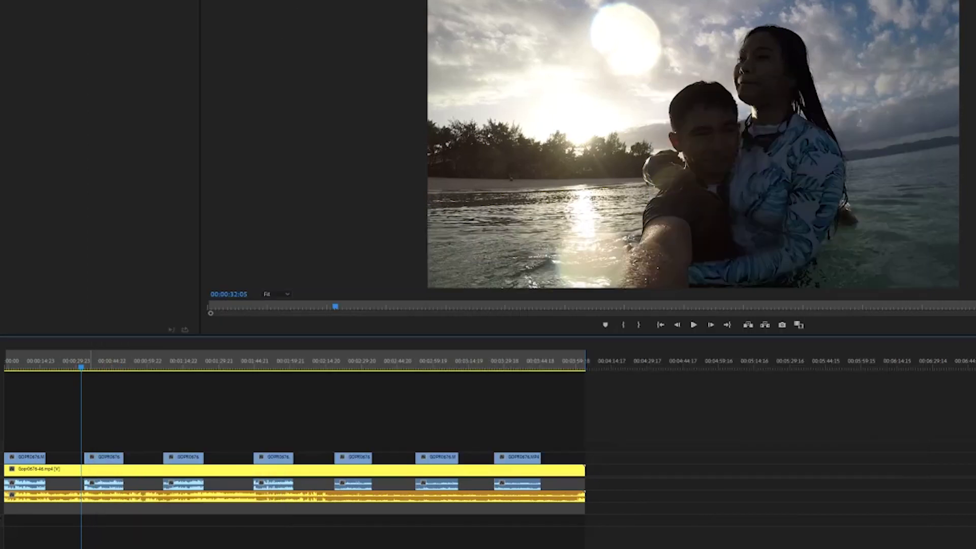
Play the edit from about 00:00:13:23, zoom in, and select the first V2 clip.
click(39, 369)
key(space)
key(=)
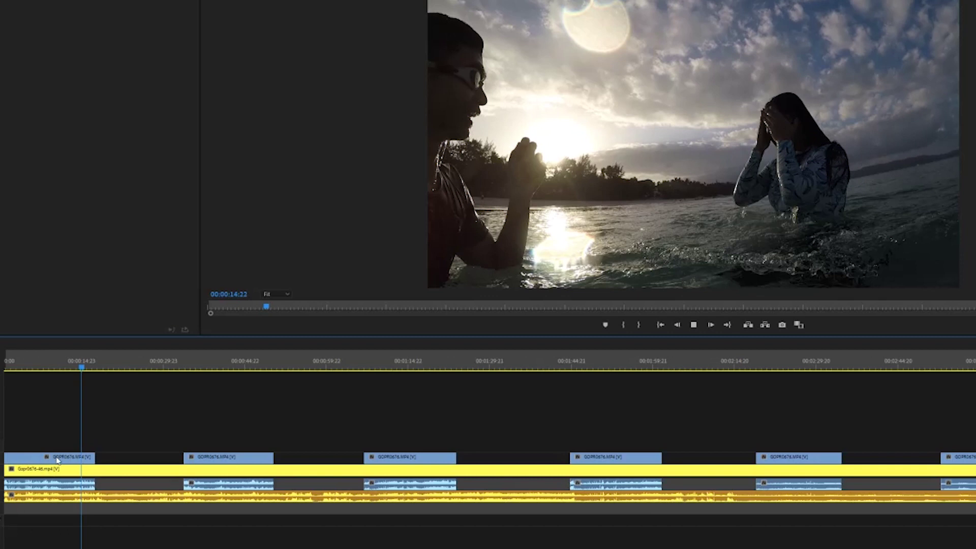
click(80, 459)
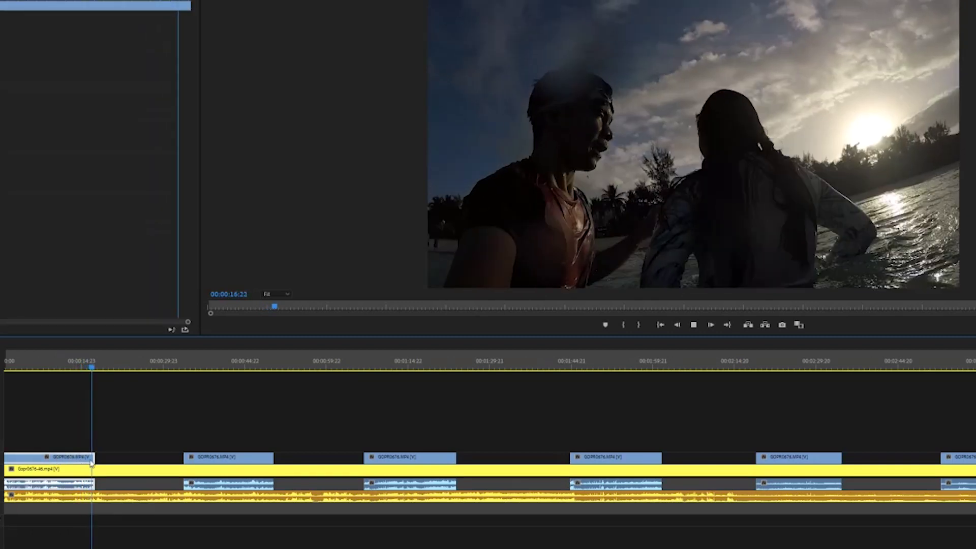